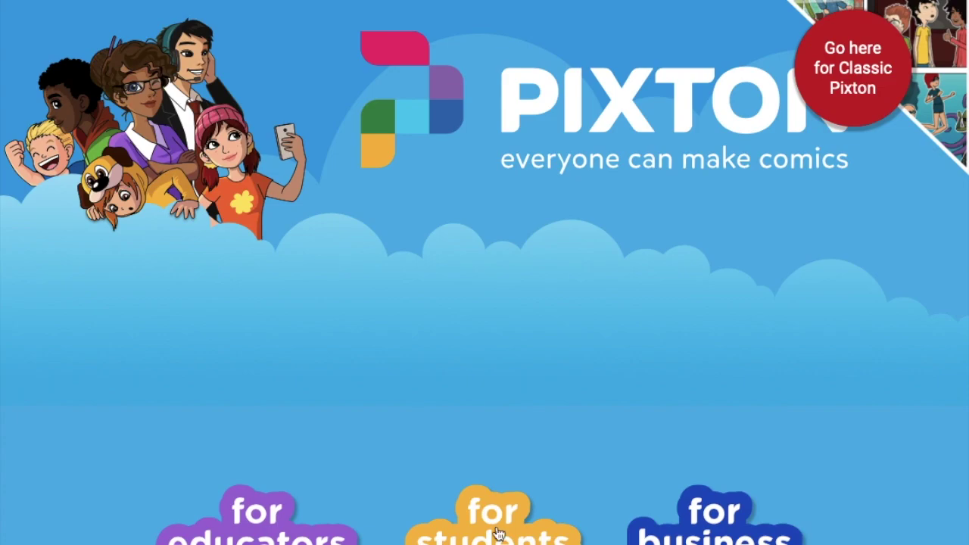
# Choose the student route and indicate Pixton will be used in class
pyautogui.click(499, 532)
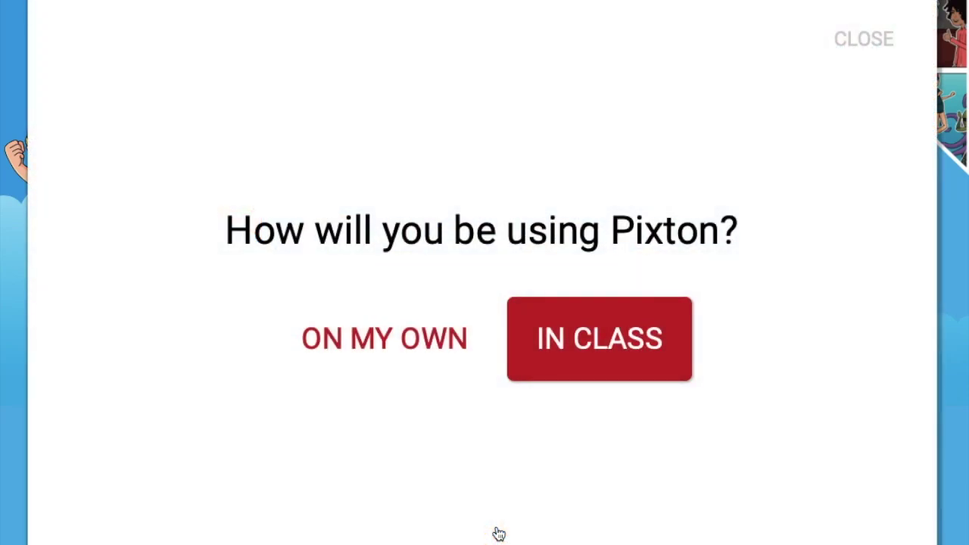
pyautogui.click(607, 342)
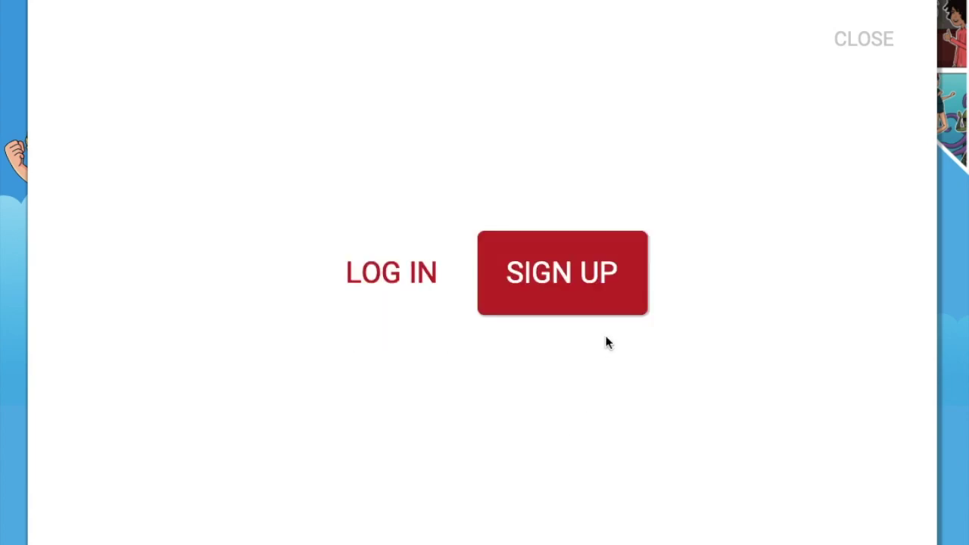
# Sign up with the teacher's class code and join using the student's Google account
pyautogui.click(566, 272)
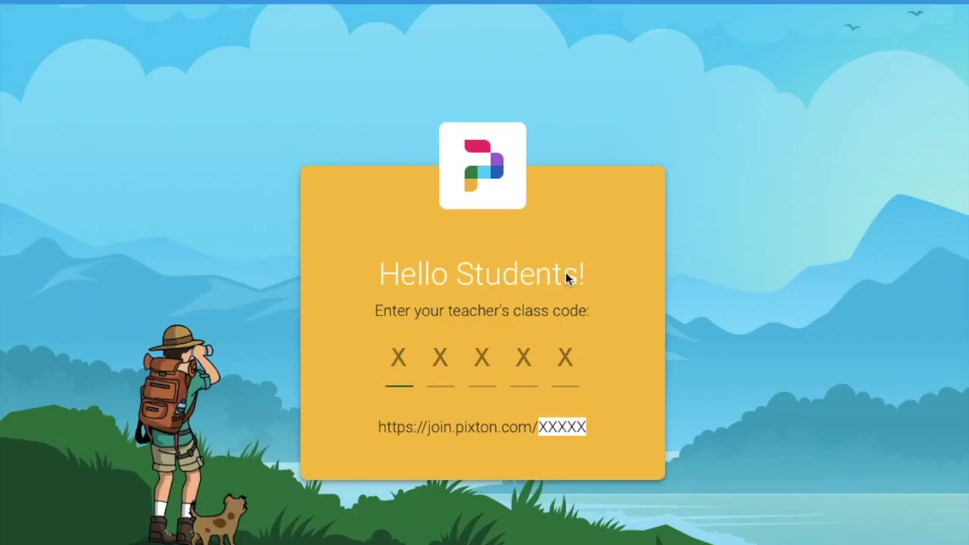
pyautogui.click(391, 357)
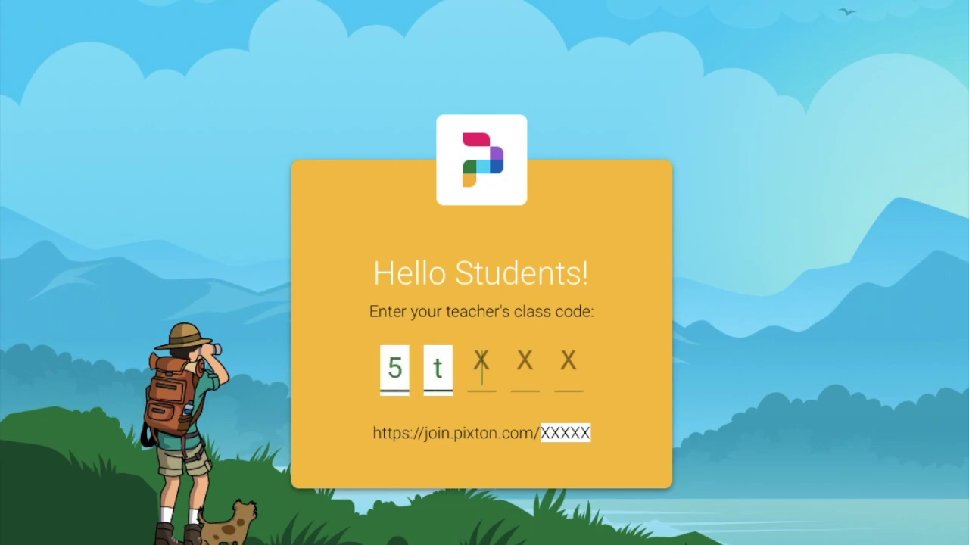
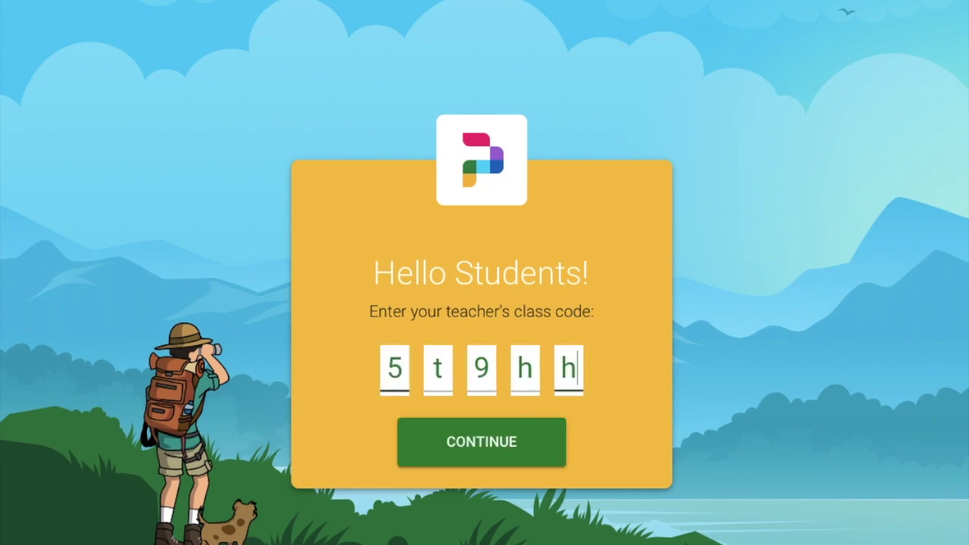
pyautogui.click(504, 457)
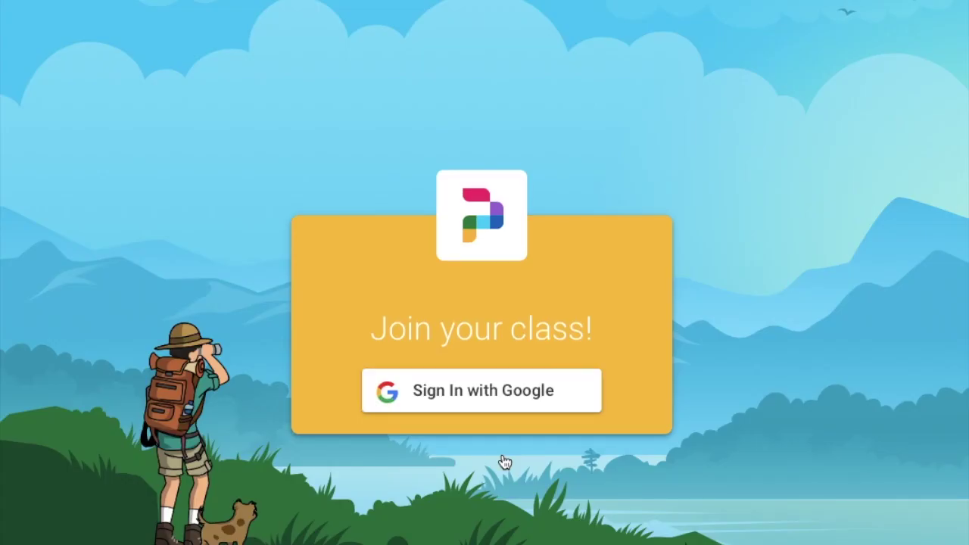
pyautogui.click(477, 396)
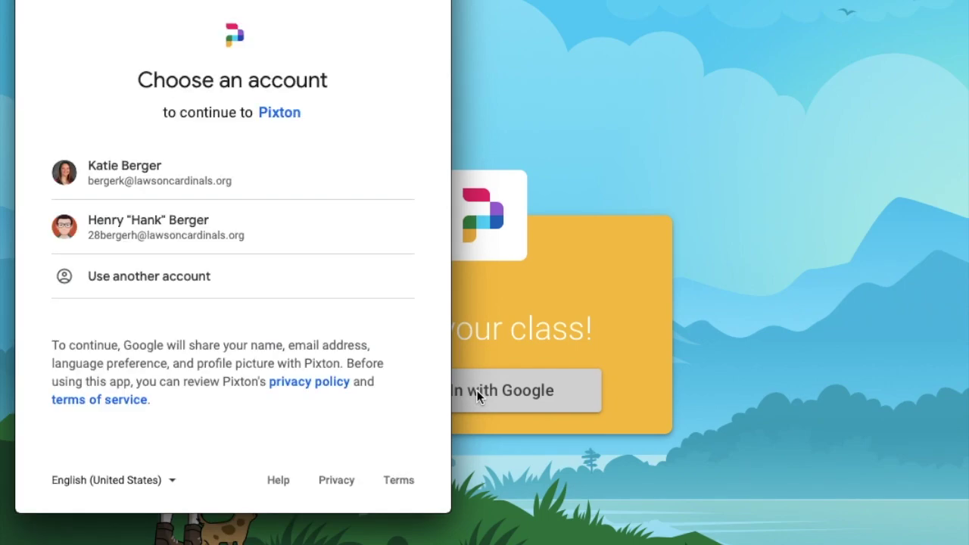
pyautogui.click(106, 231)
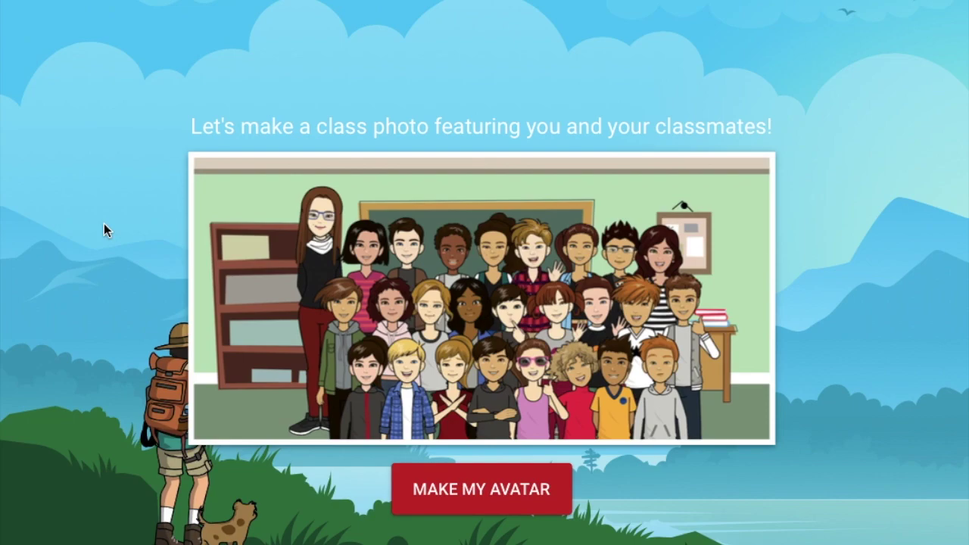
# Start a boy avatar with tan skin and dark red-brown, short swept-up hair
pyautogui.click(511, 494)
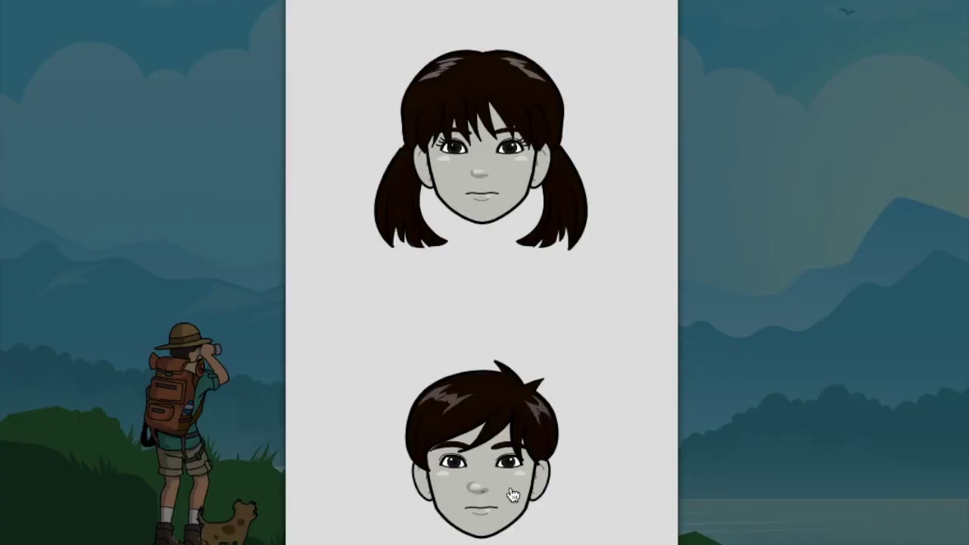
pyautogui.click(512, 494)
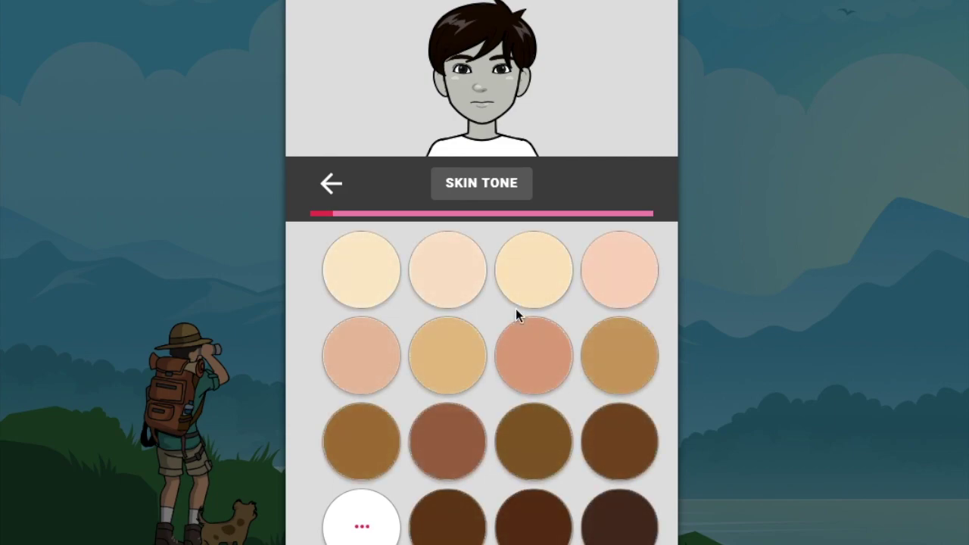
pyautogui.click(447, 350)
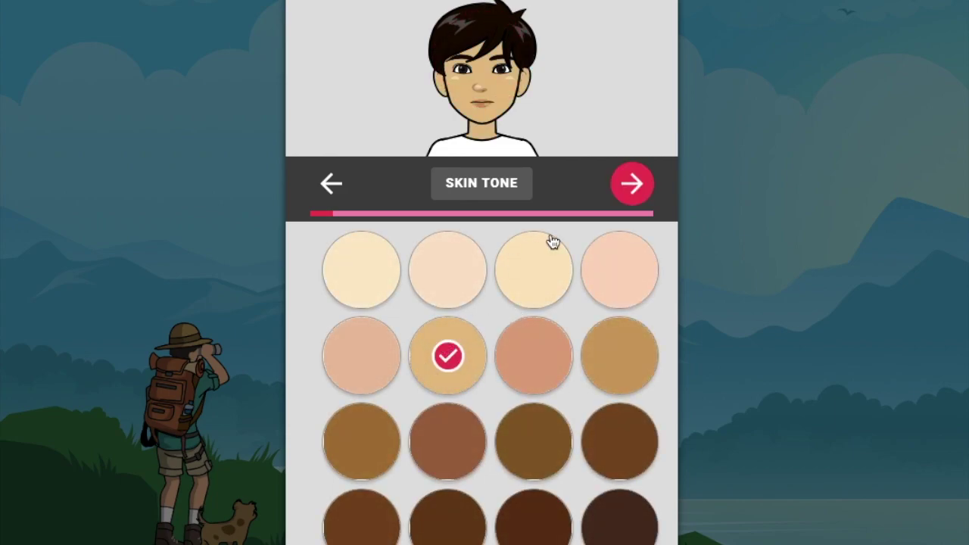
pyautogui.click(617, 186)
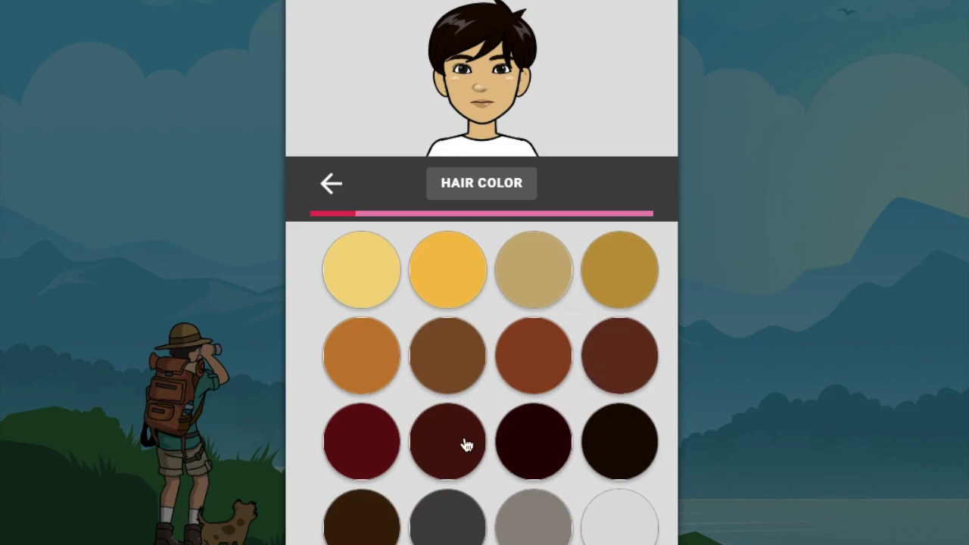
pyautogui.click(463, 444)
pyautogui.click(633, 183)
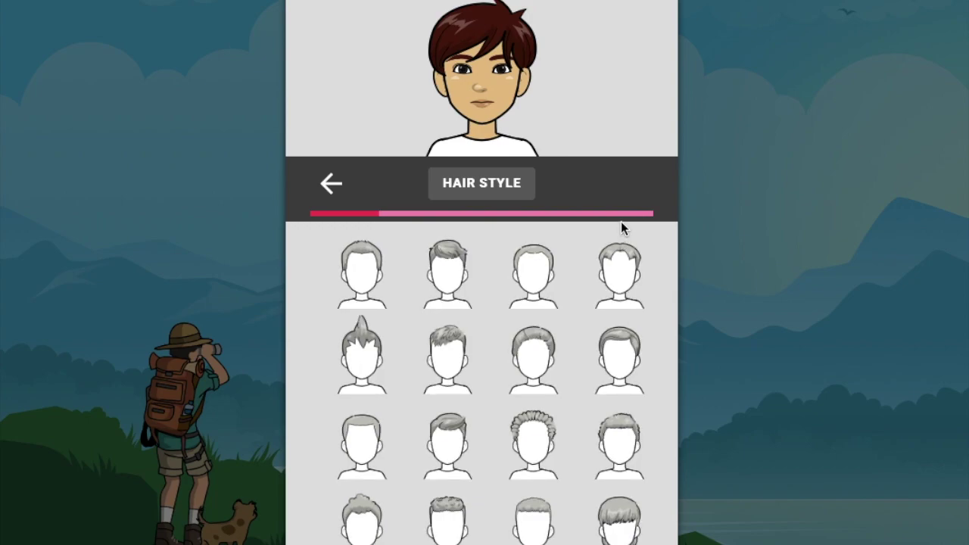
pyautogui.click(439, 365)
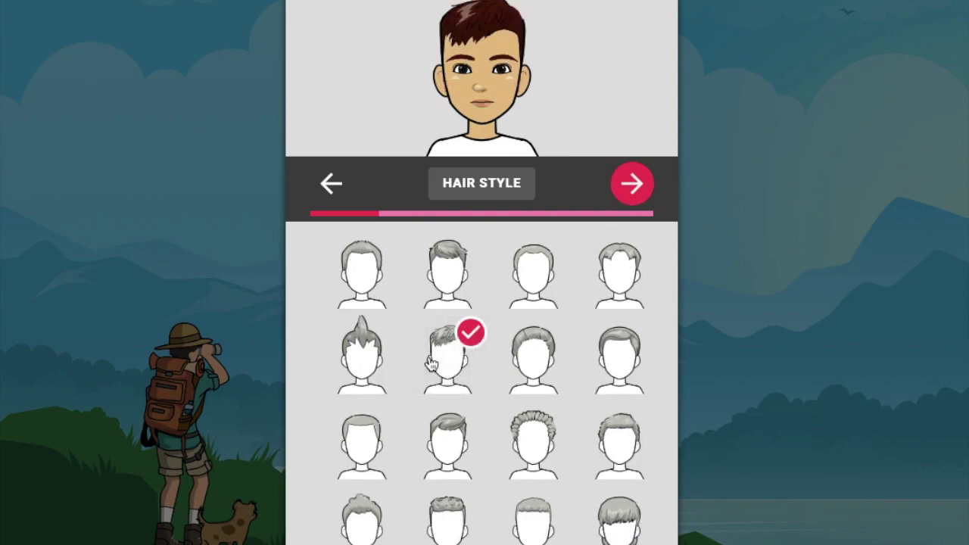
# Give the avatar narrow eyes, thin arched eyebrows, dark brown eye colour and a nose
pyautogui.click(639, 185)
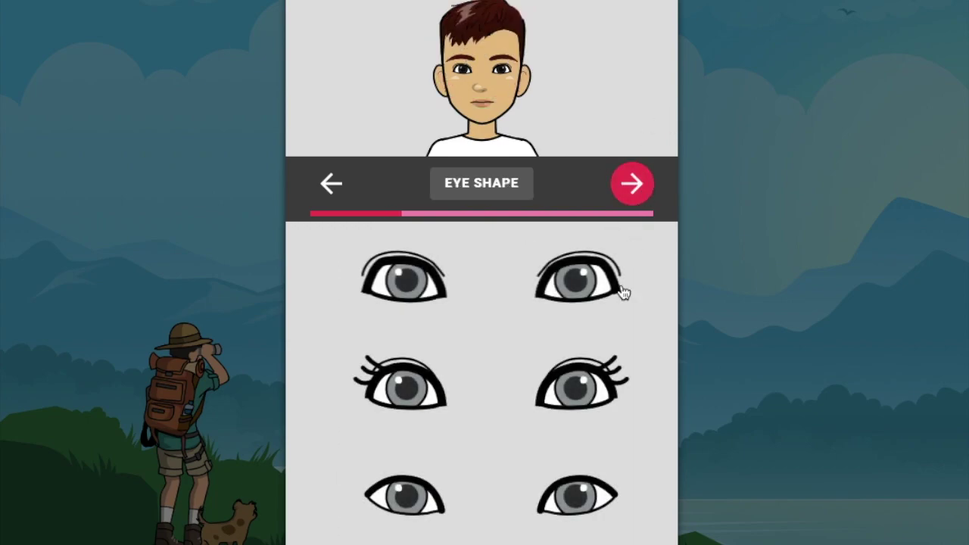
pyautogui.click(580, 494)
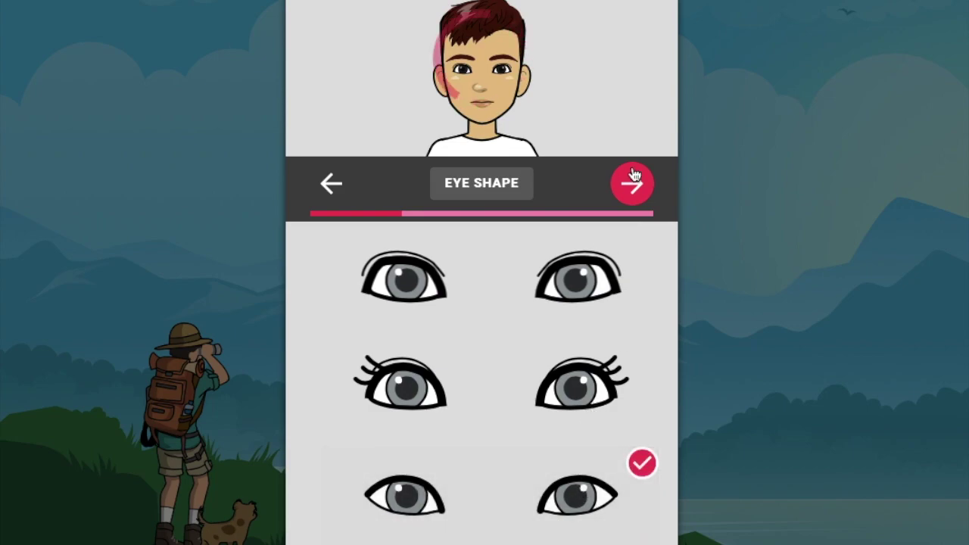
pyautogui.click(618, 194)
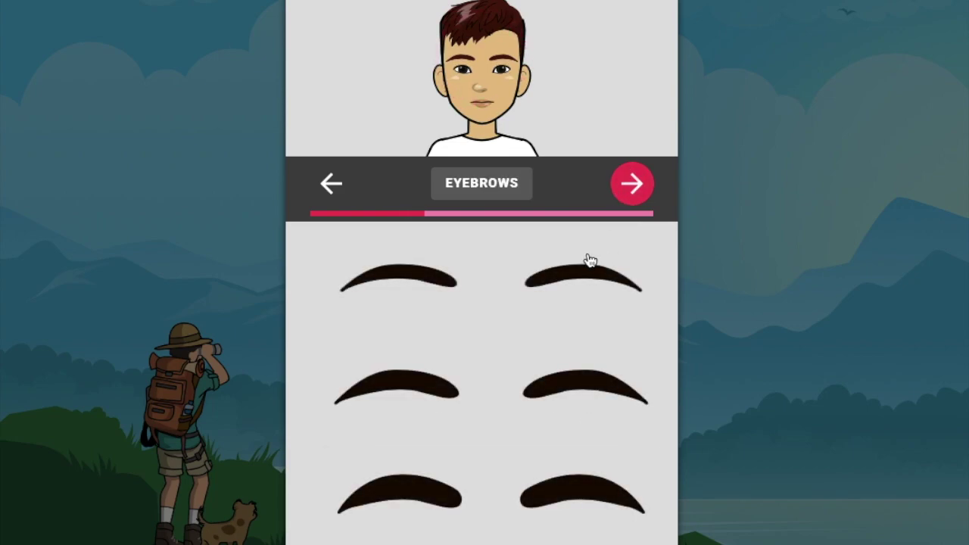
pyautogui.click(575, 277)
pyautogui.click(619, 195)
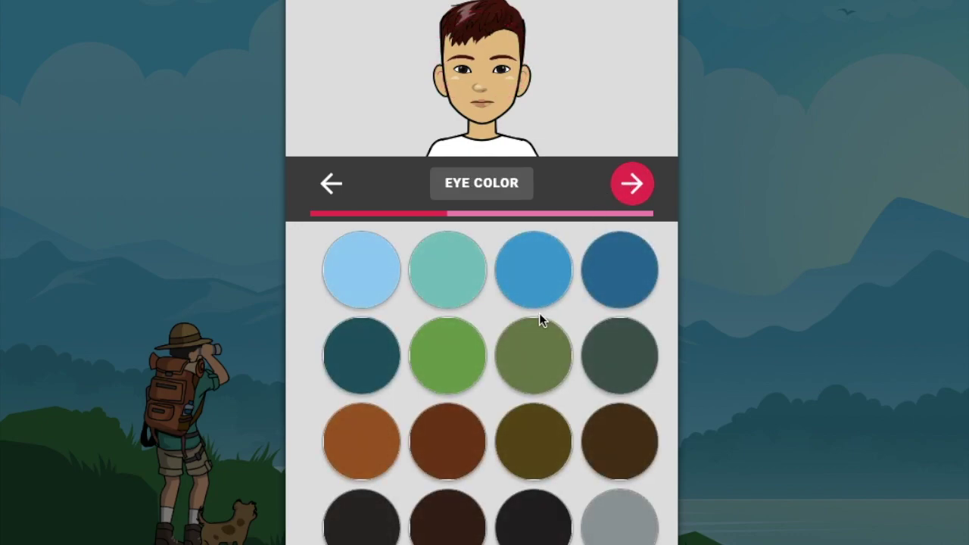
pyautogui.click(458, 535)
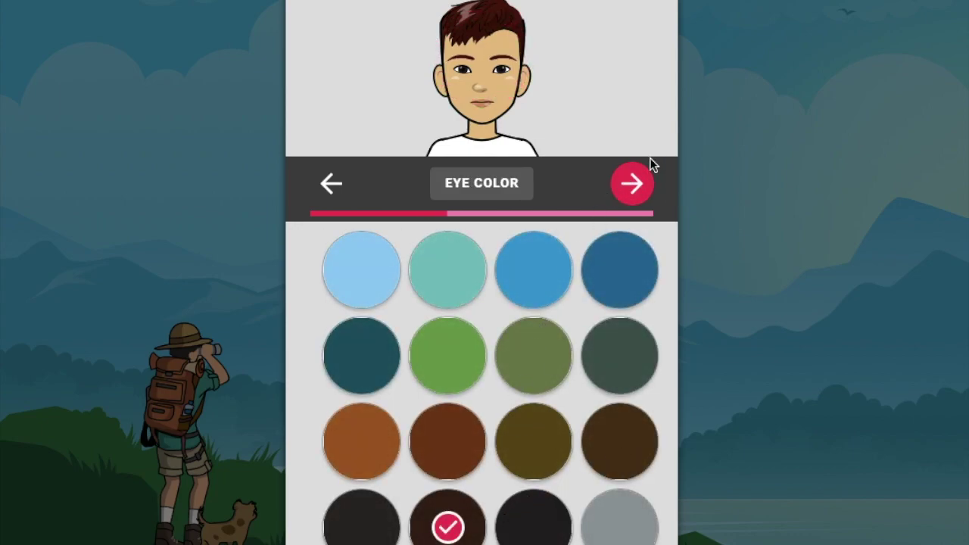
pyautogui.click(632, 184)
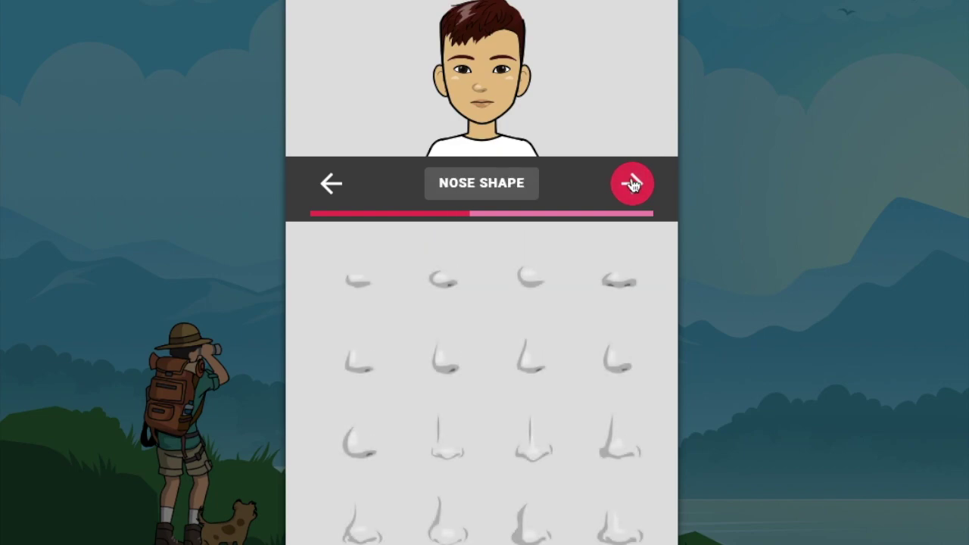
pyautogui.click(538, 371)
pyautogui.click(633, 188)
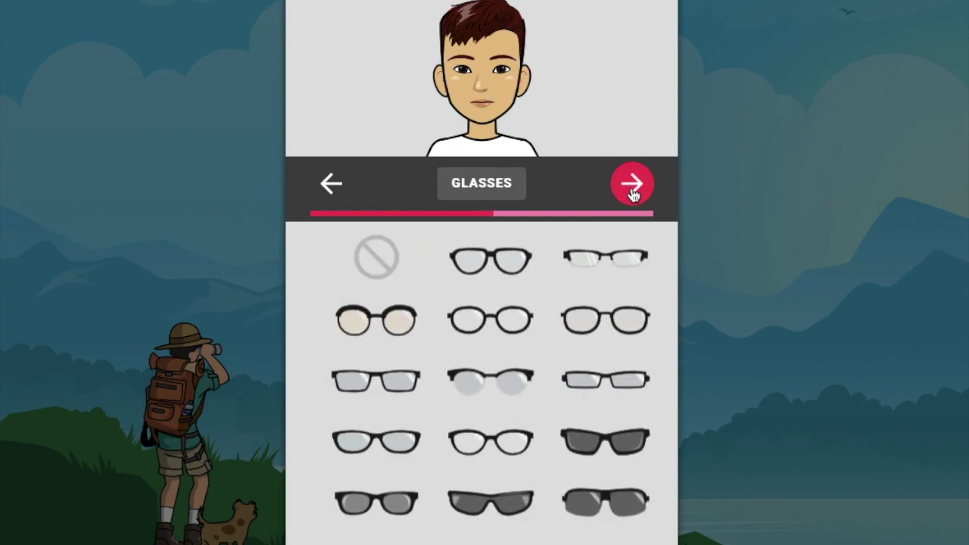
# Give the avatar red rectangular glasses and thinner lips
pyautogui.click(593, 383)
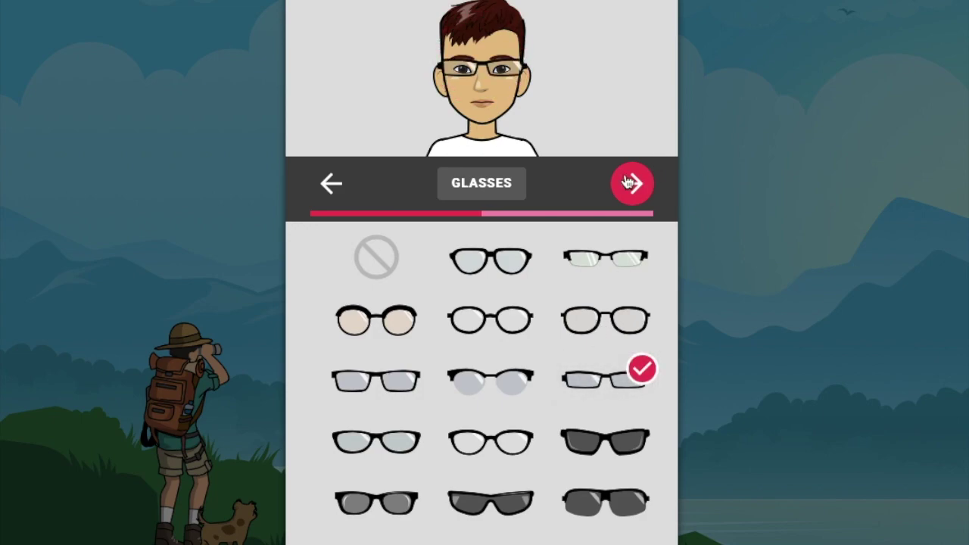
pyautogui.click(627, 183)
pyautogui.click(361, 273)
pyautogui.click(631, 184)
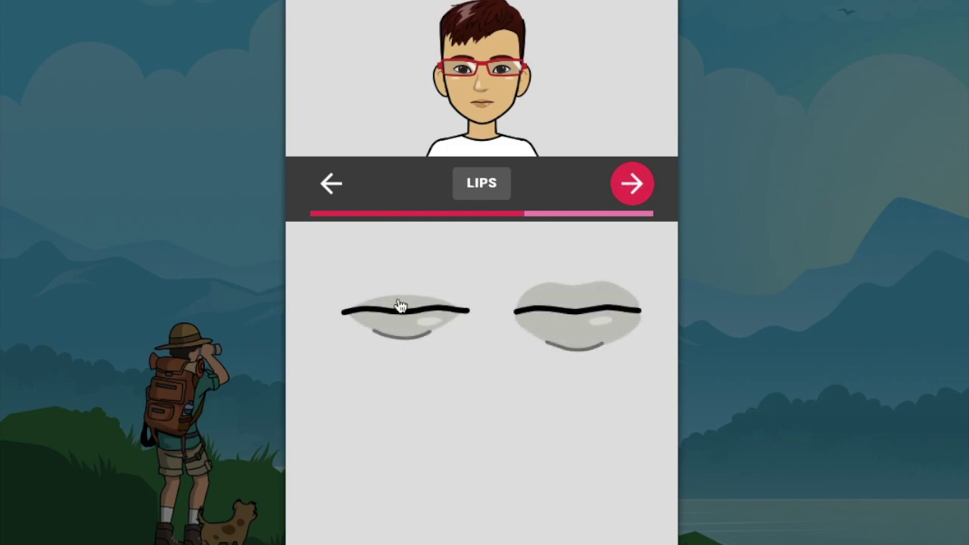
pyautogui.click(400, 306)
# Add subtle face details, a black cap and a slight smile to the avatar
pyautogui.click(634, 193)
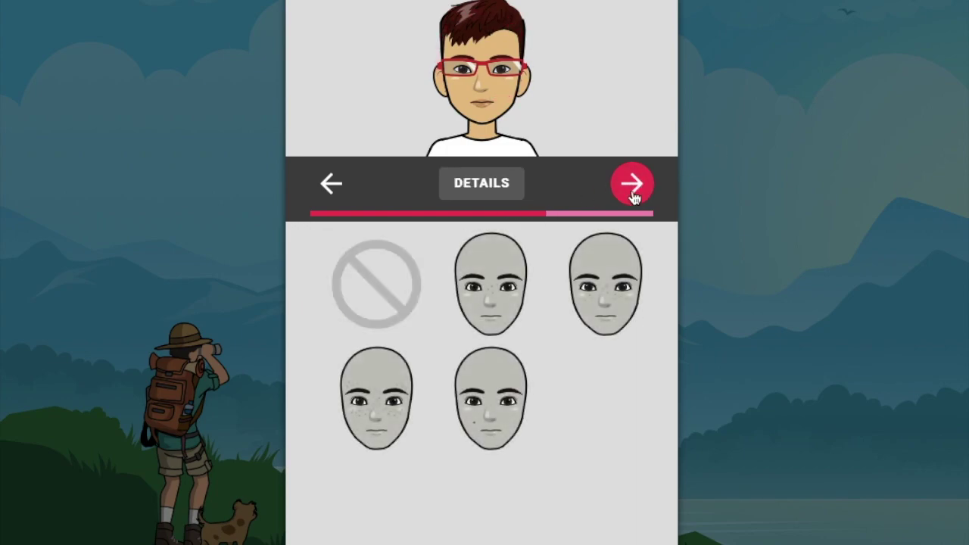
pyautogui.click(491, 280)
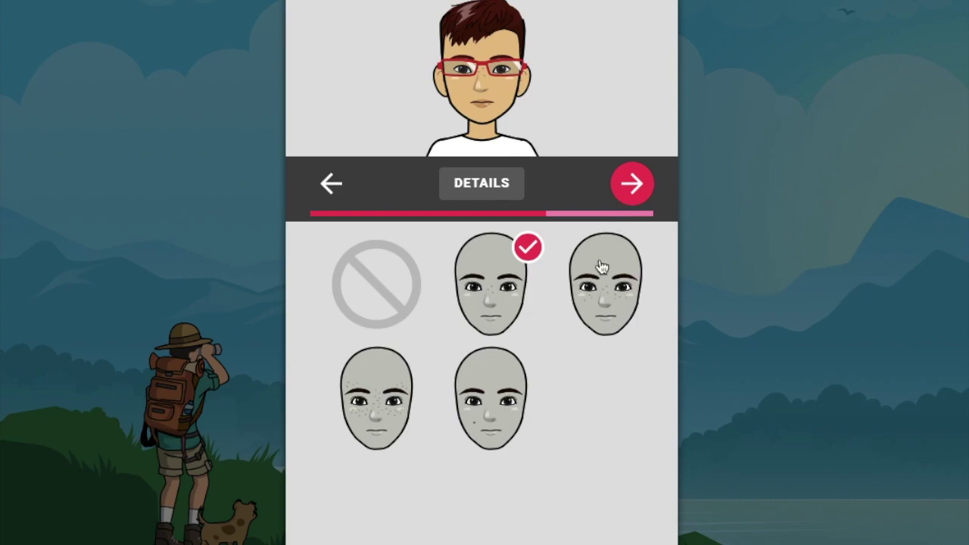
pyautogui.click(634, 188)
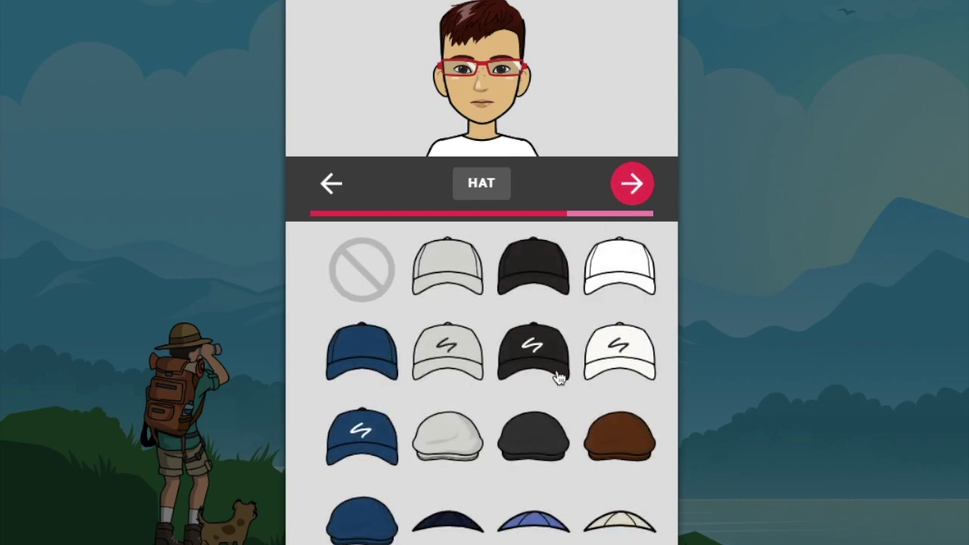
pyautogui.scroll(-3, 558, 372)
pyautogui.scroll(3, 558, 371)
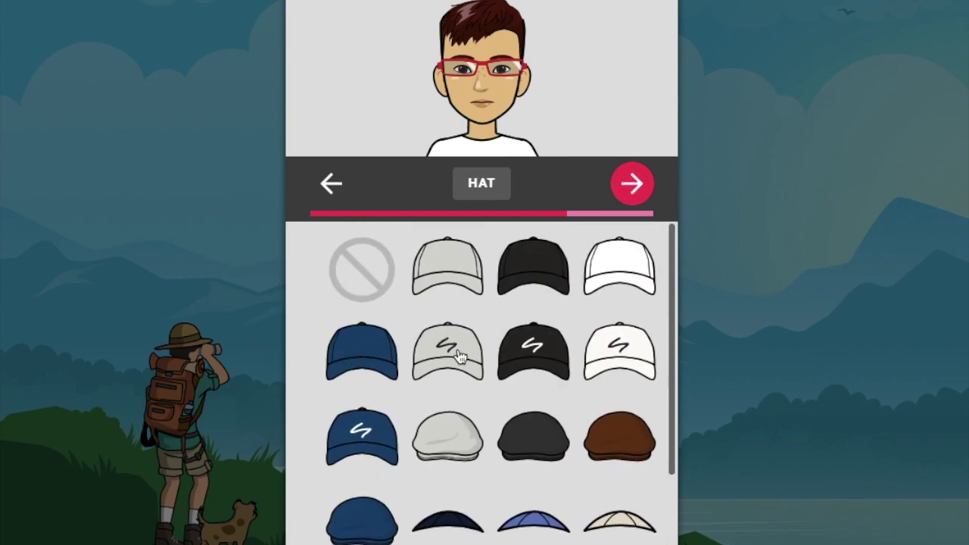
pyautogui.click(510, 274)
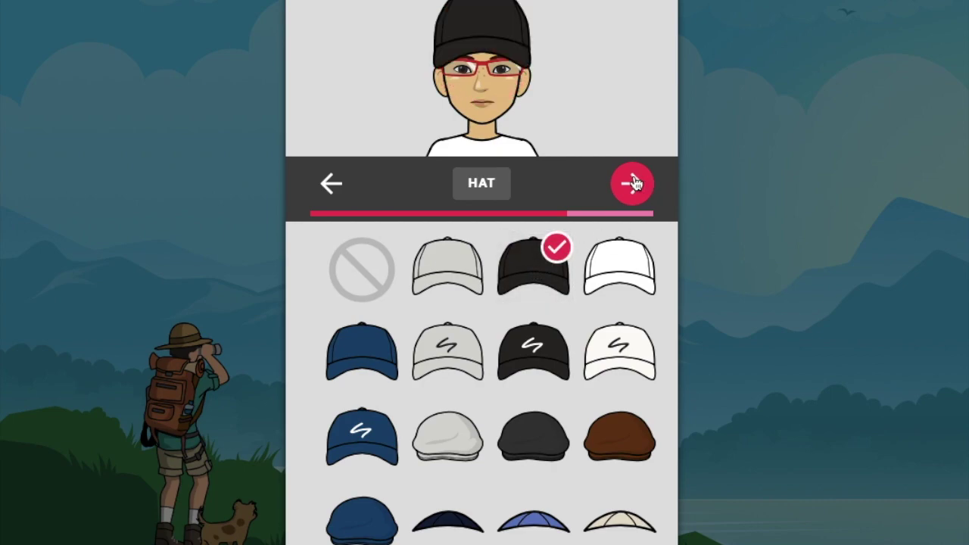
pyautogui.click(635, 184)
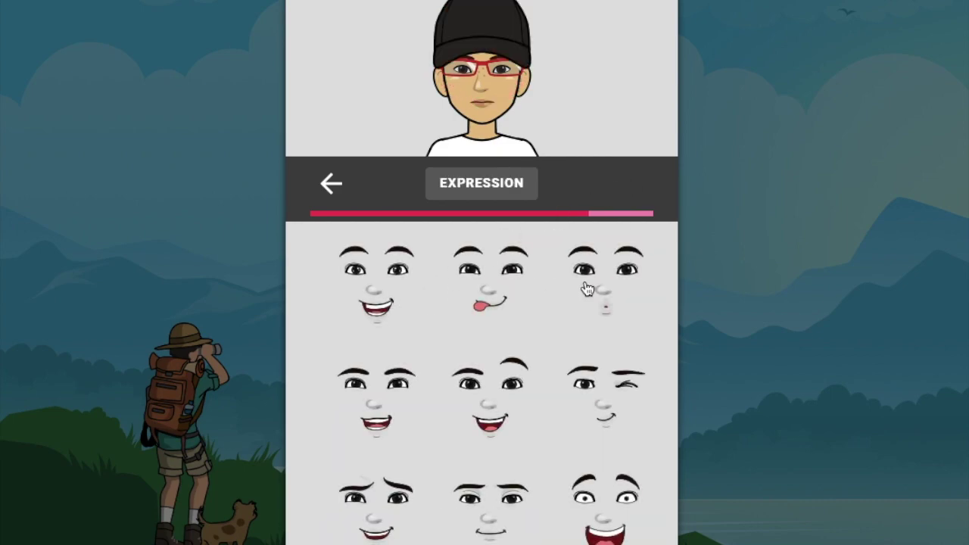
pyautogui.click(486, 532)
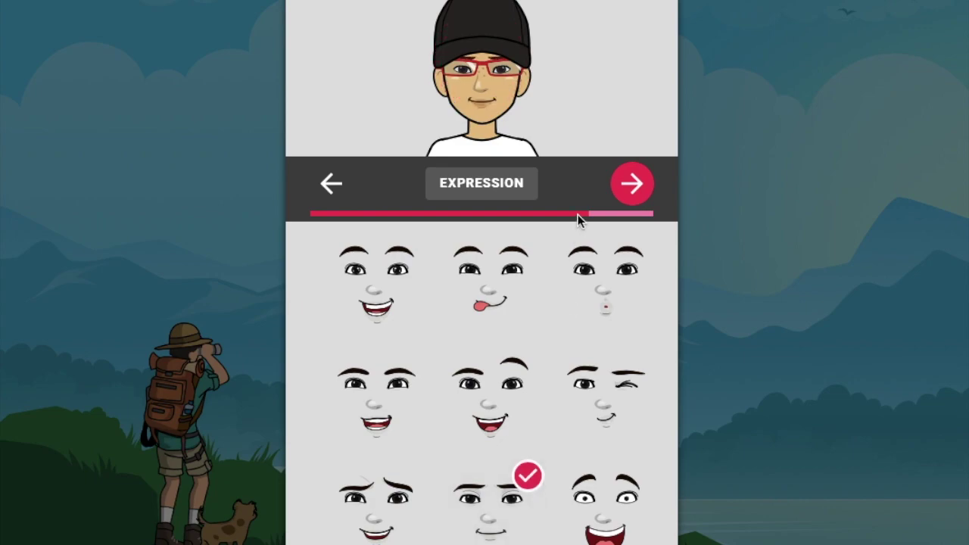
pyautogui.click(639, 187)
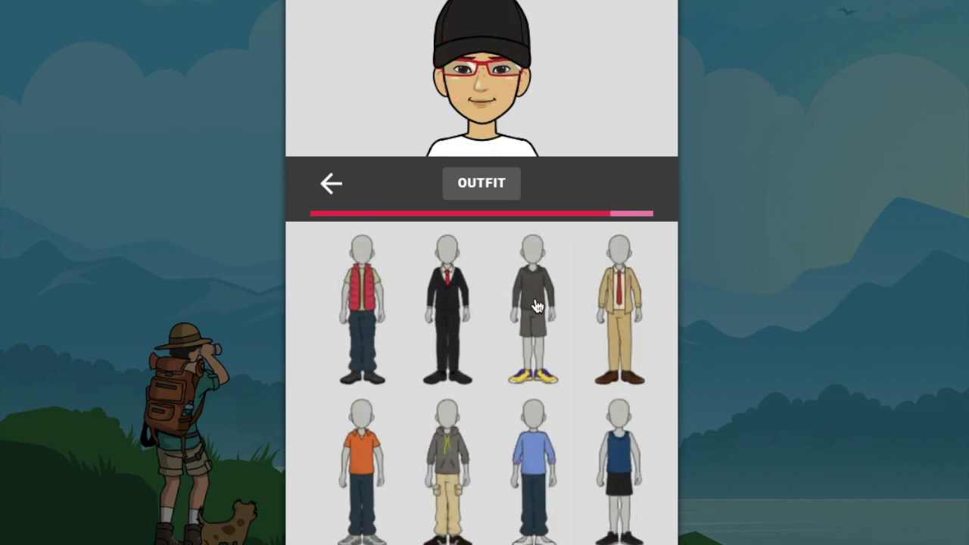
# Dress the avatar in the grey shirt and brown pants outfit and make it taller than average
pyautogui.scroll(-3, 558, 308)
pyautogui.scroll(-6, 558, 307)
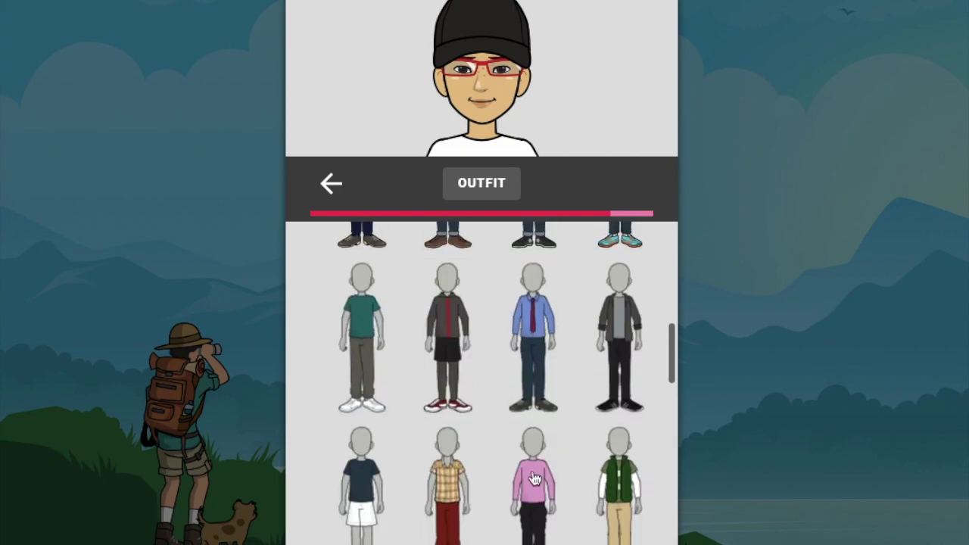
pyautogui.scroll(-5, 543, 500)
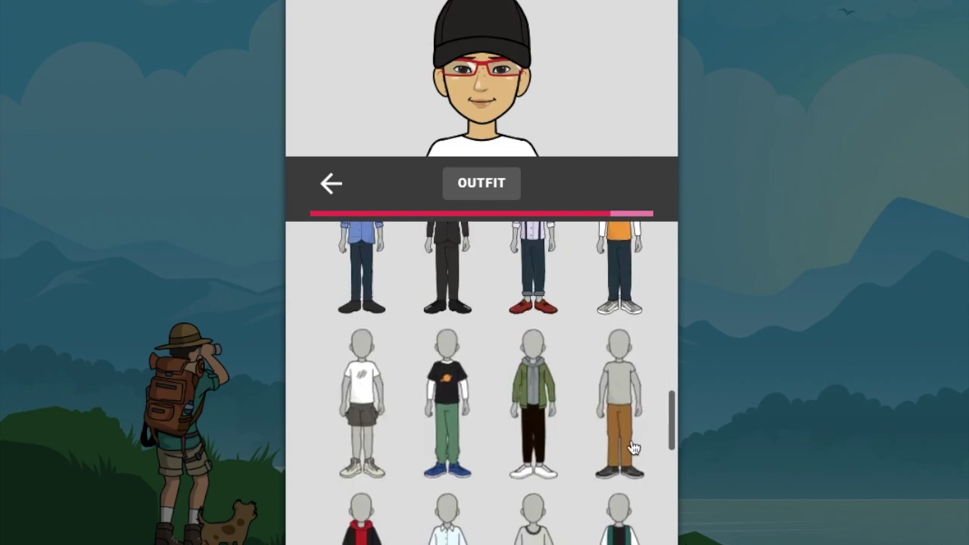
pyautogui.click(634, 447)
pyautogui.click(631, 186)
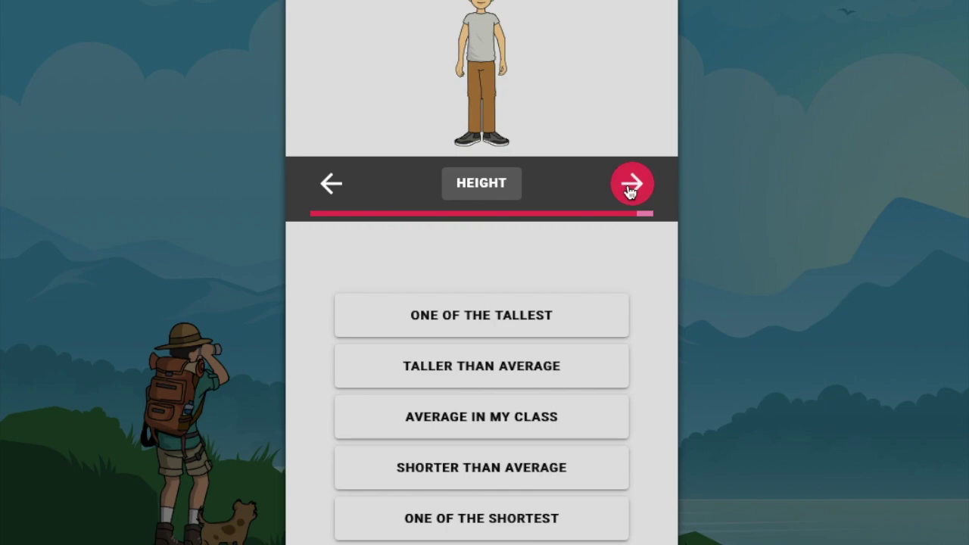
pyautogui.click(432, 371)
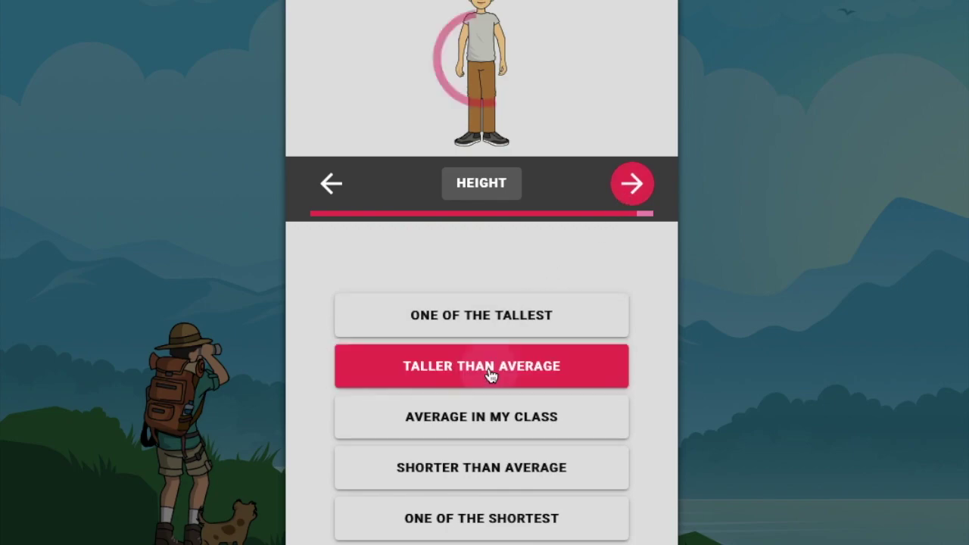
# Give the avatar the crossed-arms pose and finish the avatar steps
pyautogui.click(628, 193)
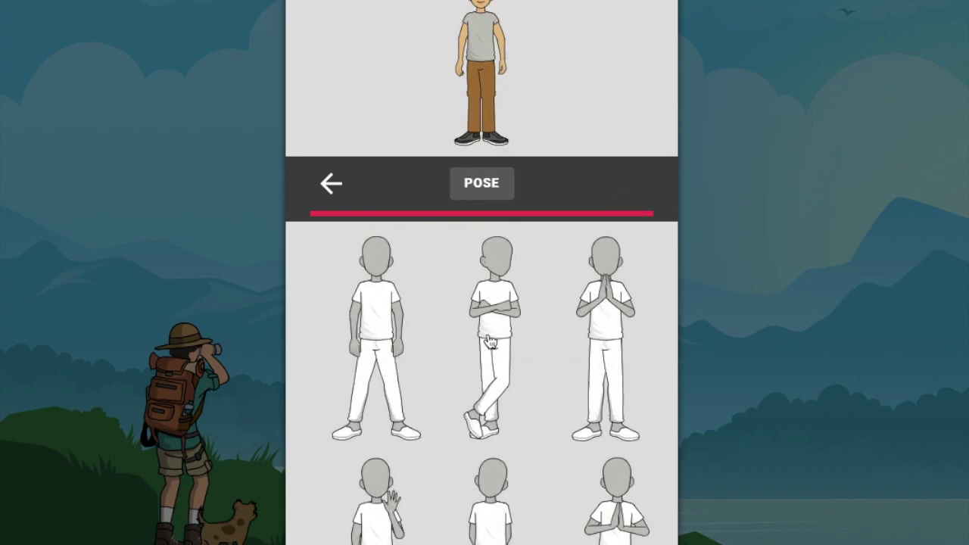
pyautogui.scroll(-10, 497, 316)
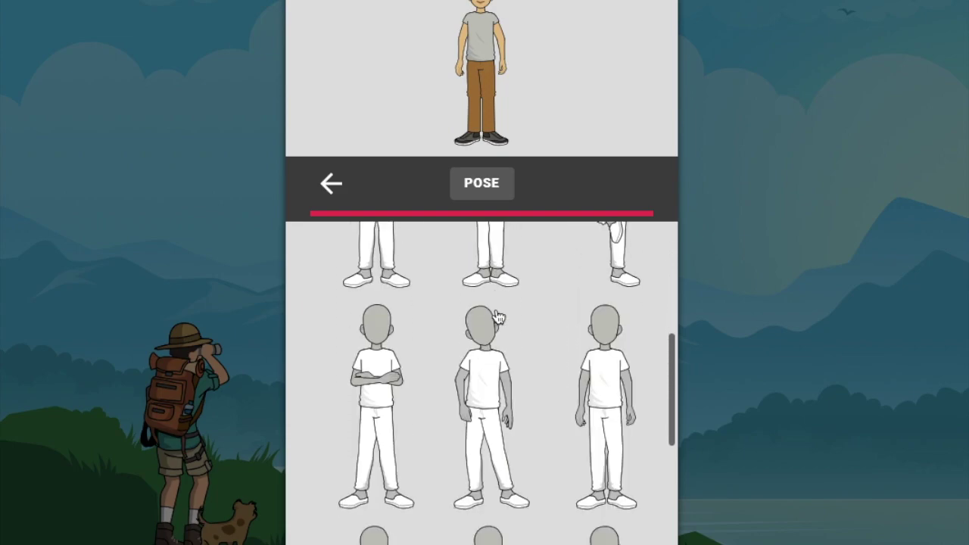
pyautogui.scroll(-10, 498, 316)
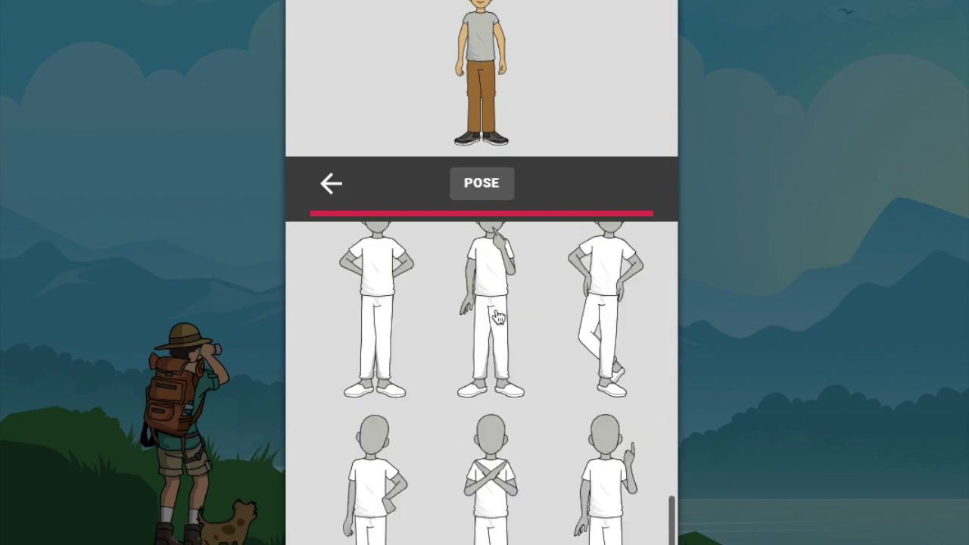
pyautogui.scroll(15, 497, 316)
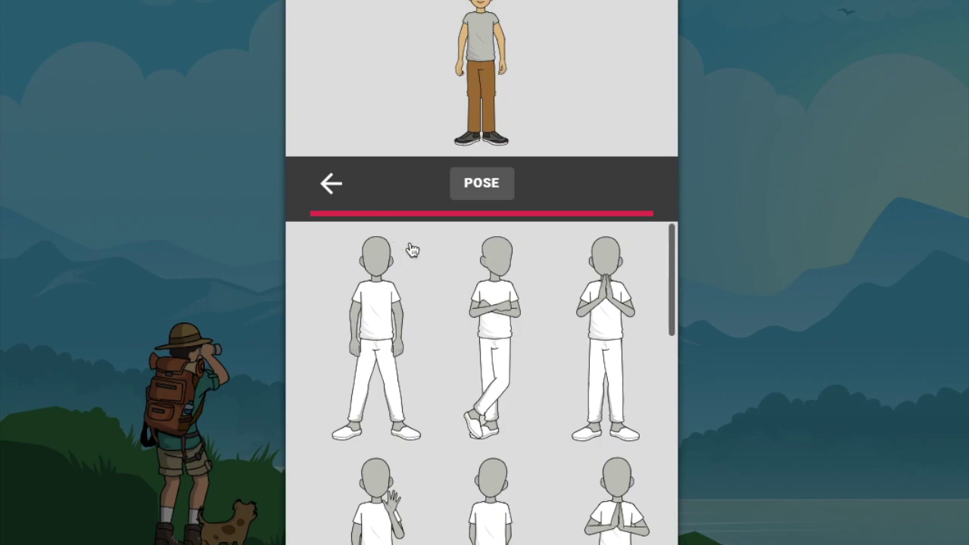
pyautogui.click(484, 322)
pyautogui.click(625, 189)
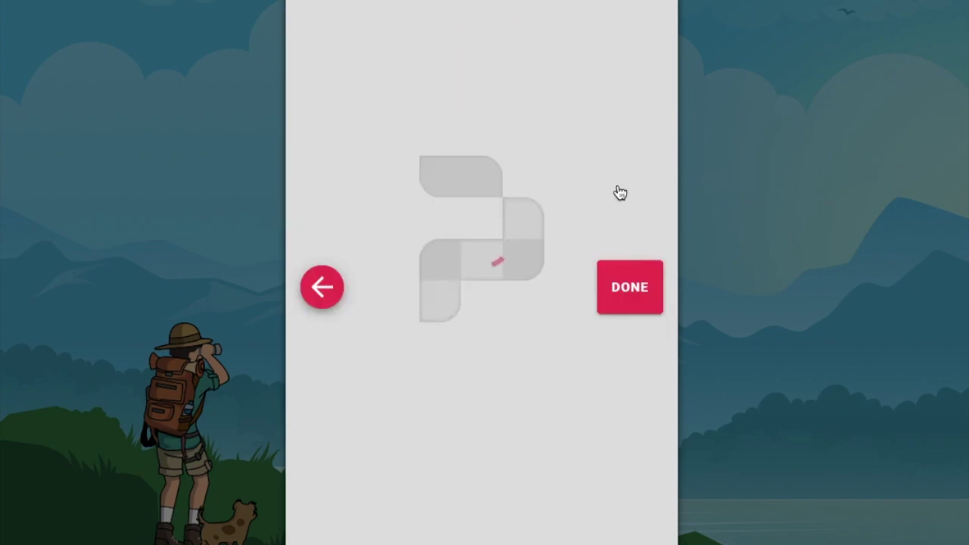
# Finish the avatar, pass the class photo, and start a comic titled 'Magnets'
pyautogui.click(623, 286)
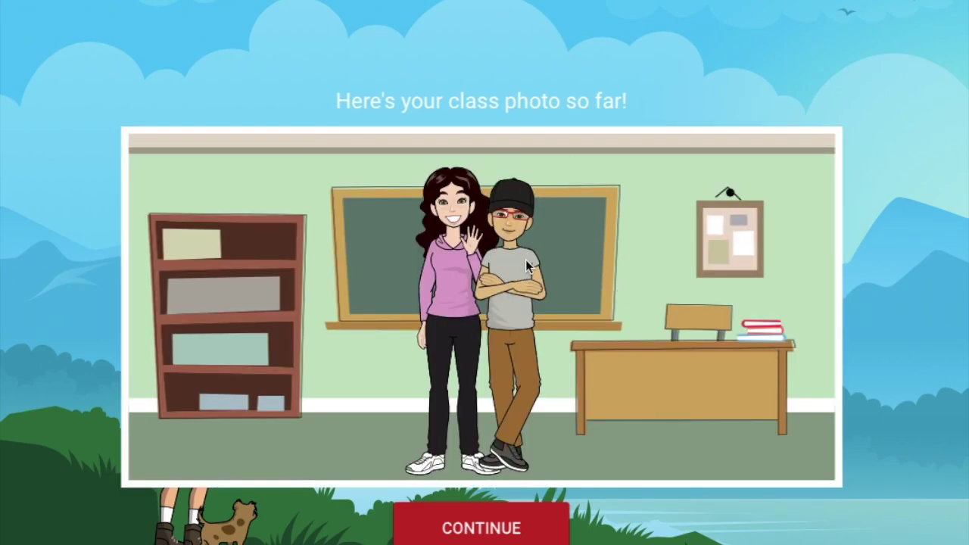
pyautogui.click(517, 512)
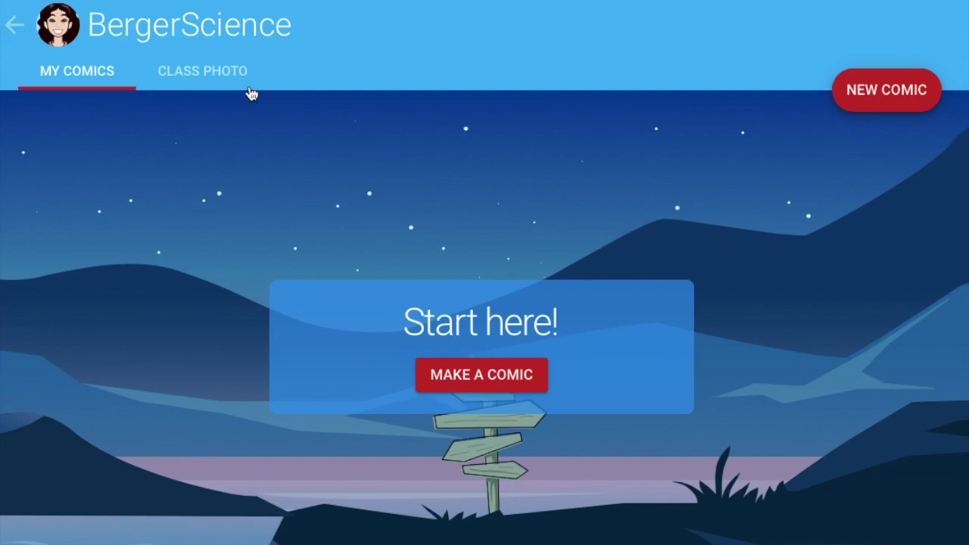
pyautogui.click(502, 376)
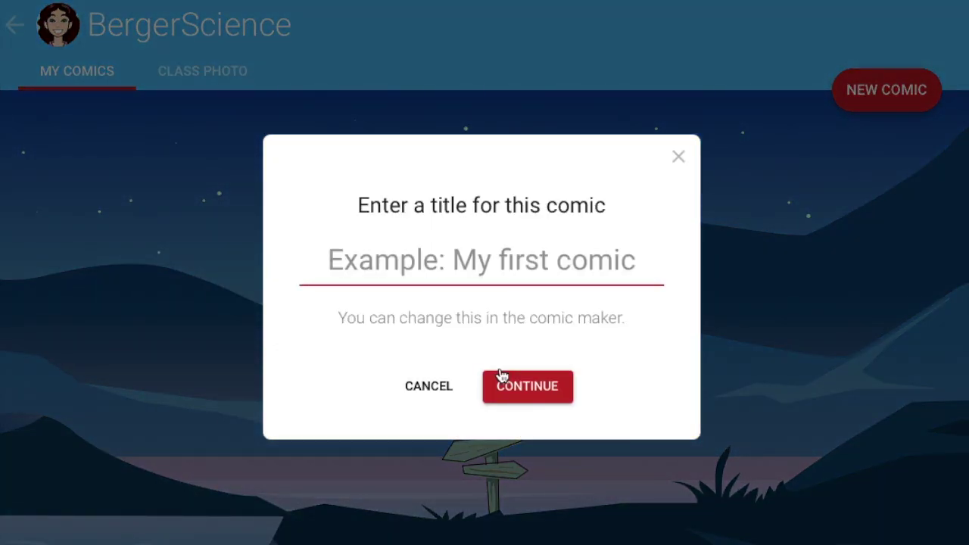
pyautogui.write('Magnets')
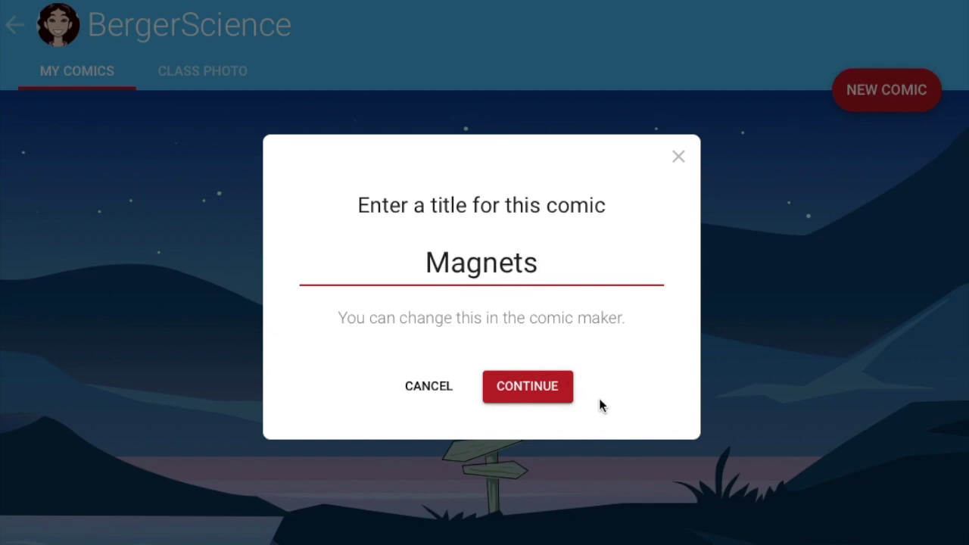
pyautogui.click(545, 389)
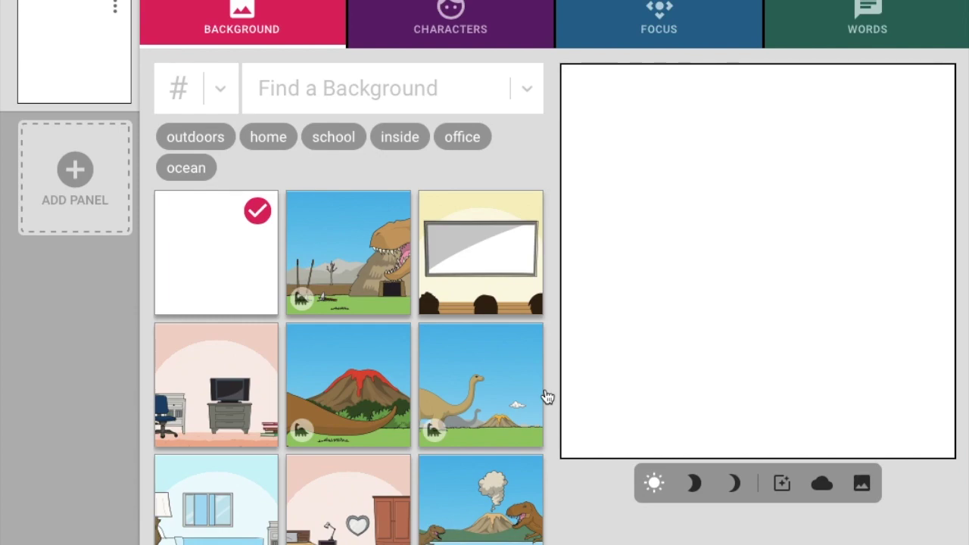
# Use the presentation-room background with a projection screen and seated audience for panel one
pyautogui.scroll(-2, 487, 407)
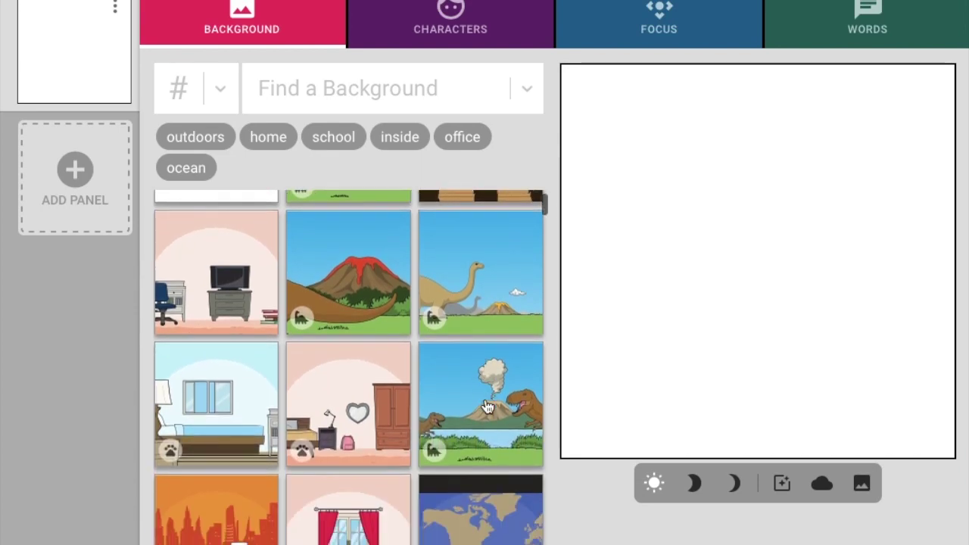
pyautogui.scroll(-2, 488, 408)
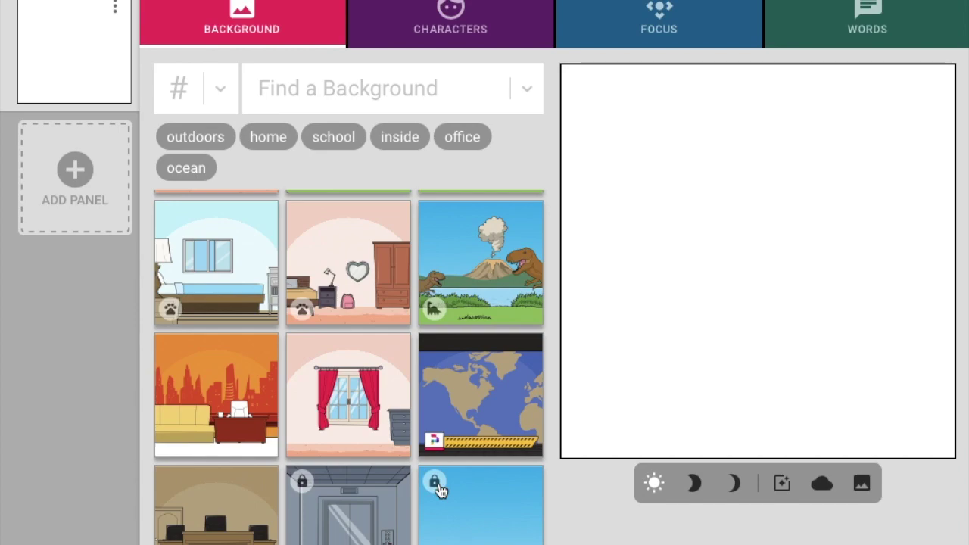
pyautogui.scroll(-2, 441, 491)
pyautogui.scroll(4, 442, 491)
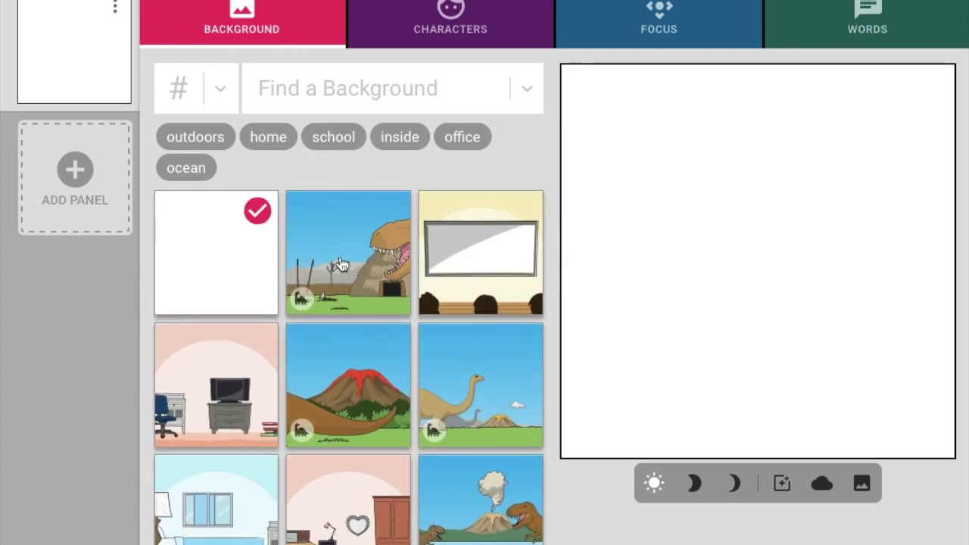
pyautogui.scroll(-1, 346, 244)
pyautogui.scroll(1, 346, 244)
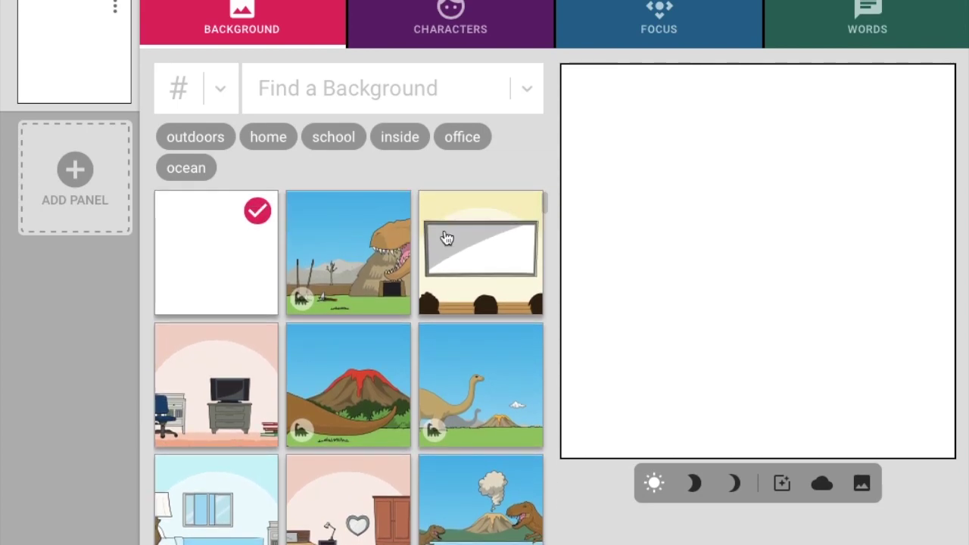
pyautogui.click(447, 238)
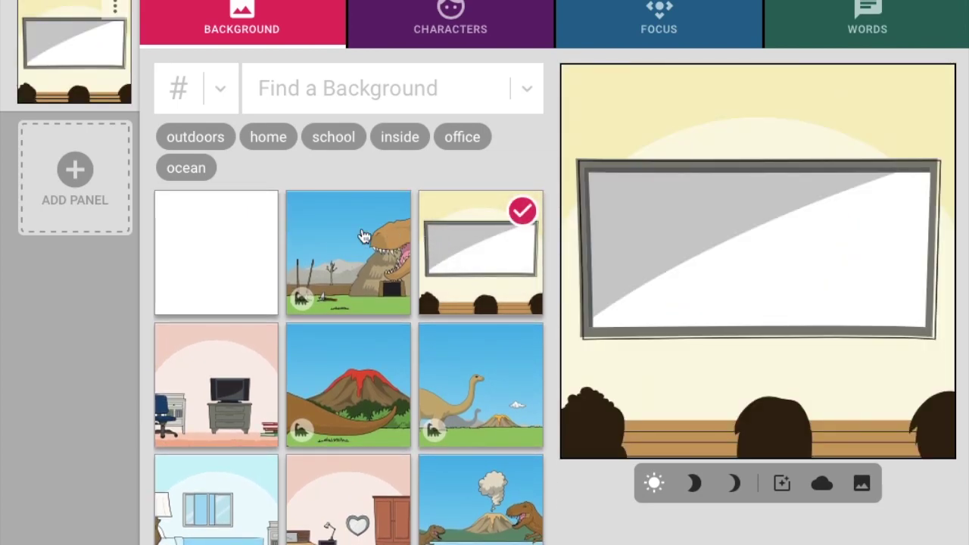
pyautogui.click(403, 7)
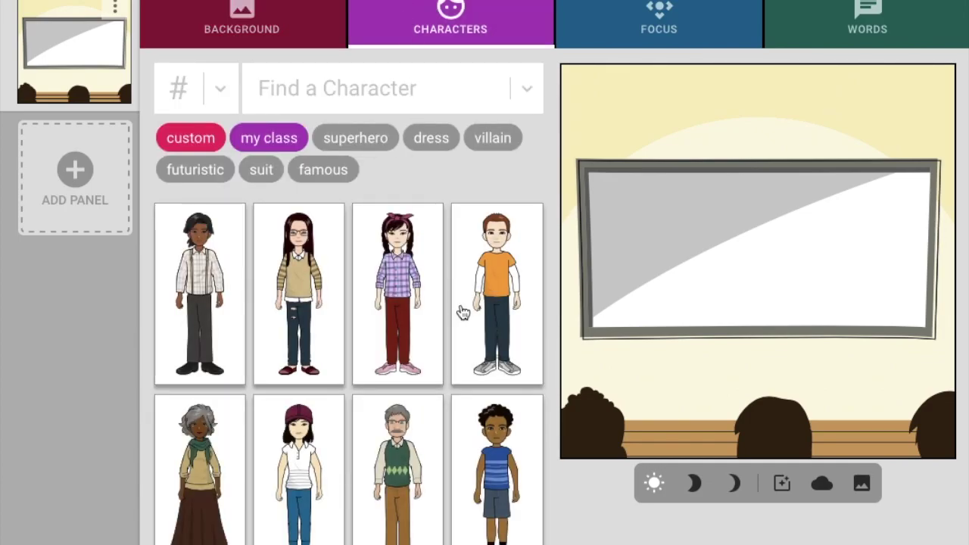
# Add the striped-shirt boy and dress him in the red hoodie outfit
pyautogui.click(473, 486)
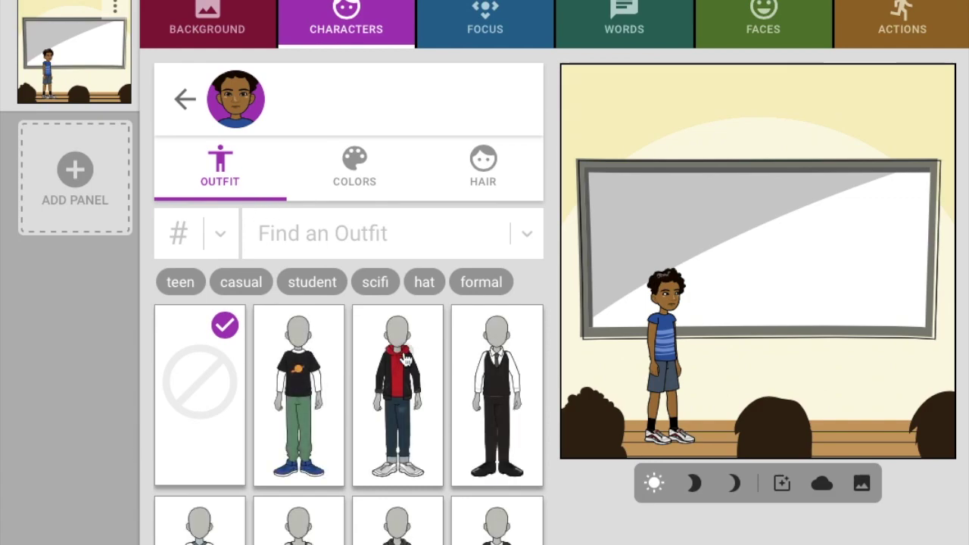
pyautogui.click(405, 358)
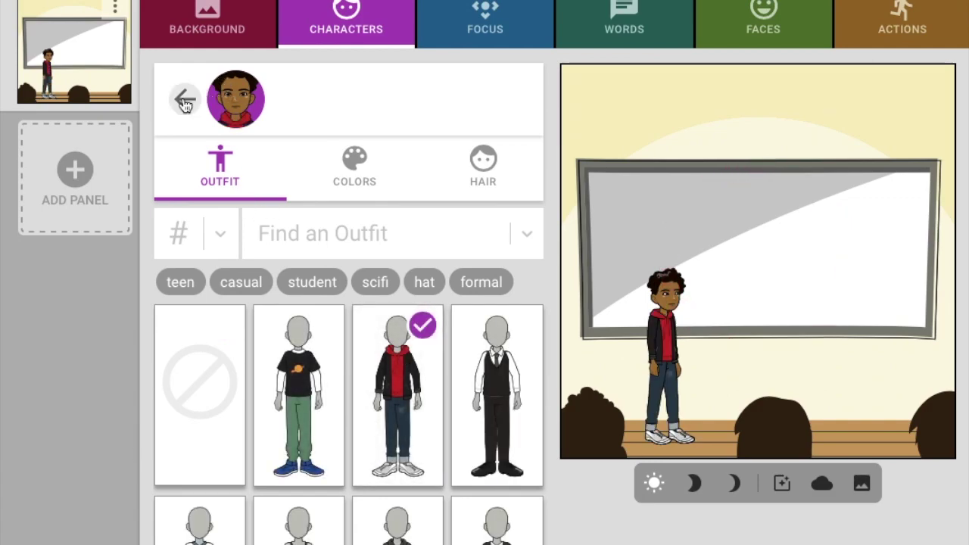
pyautogui.click(185, 104)
# Add the girl with glasses and, after trying outfits, dress her in green jacket and black pants
pyautogui.click(328, 190)
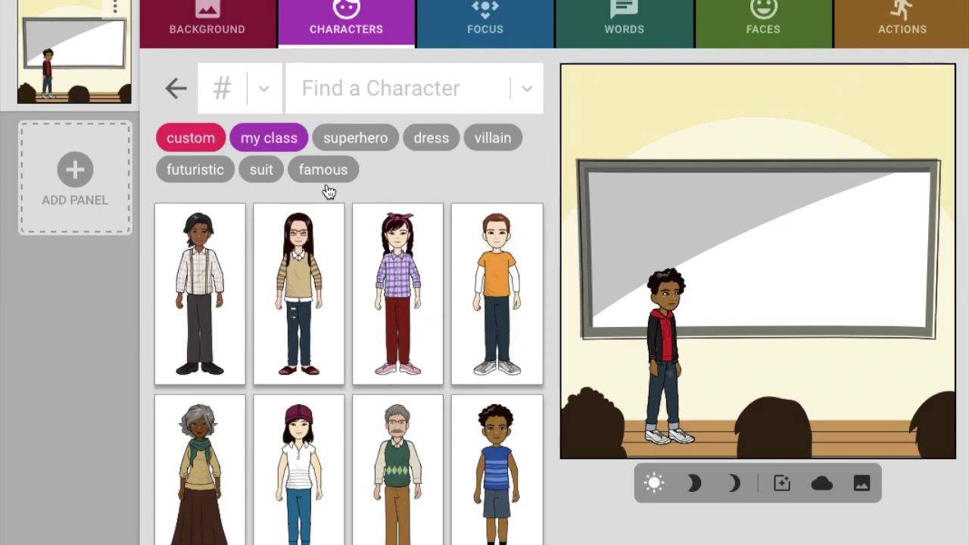
pyautogui.click(304, 269)
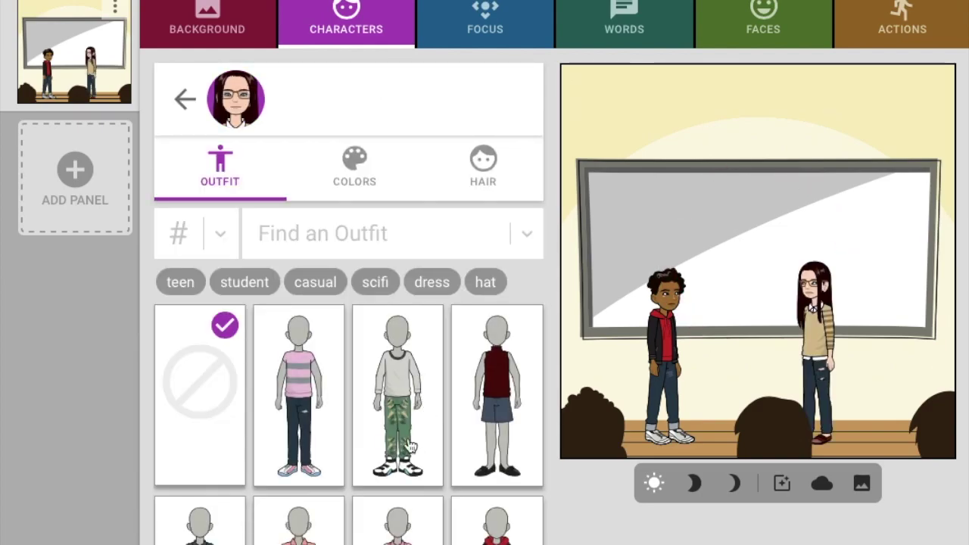
pyautogui.click(299, 533)
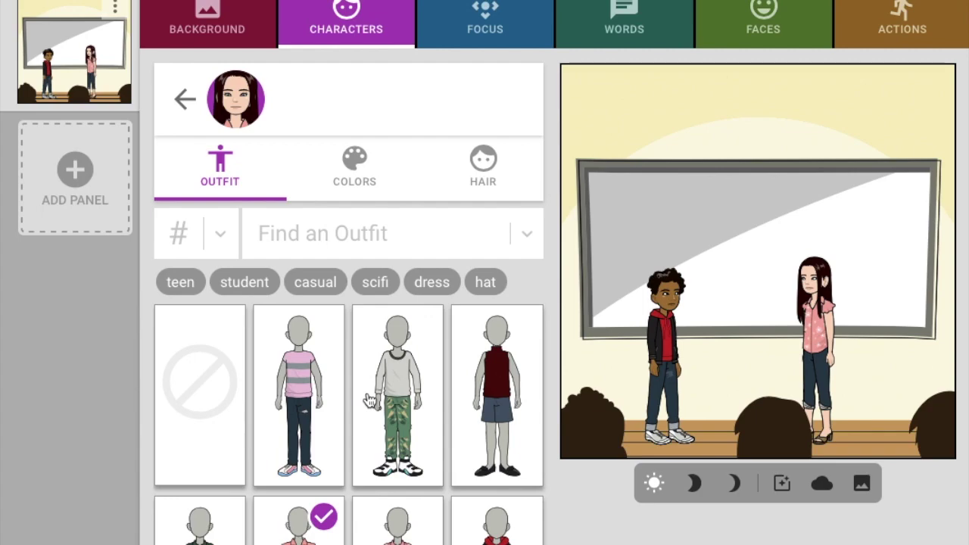
pyautogui.scroll(-5, 369, 399)
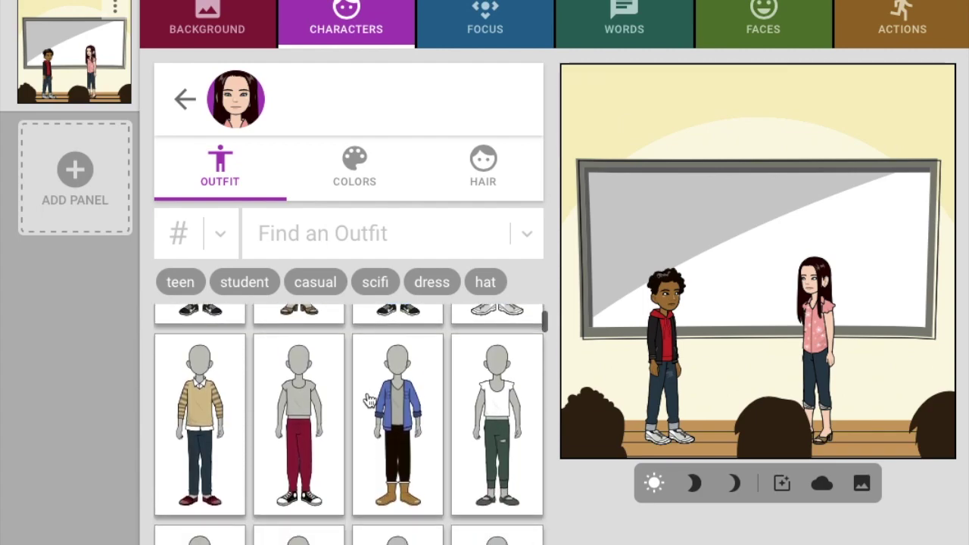
pyautogui.click(296, 402)
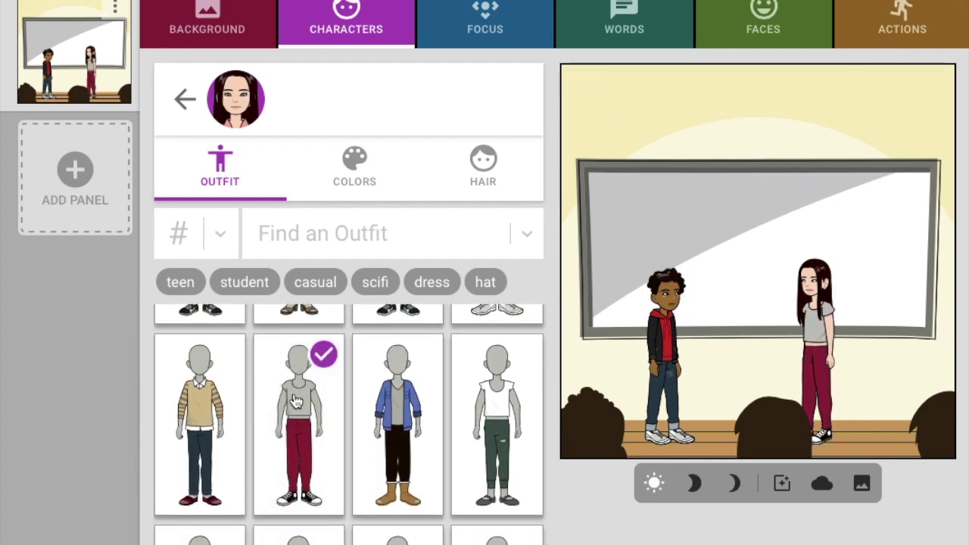
pyautogui.scroll(-6, 296, 402)
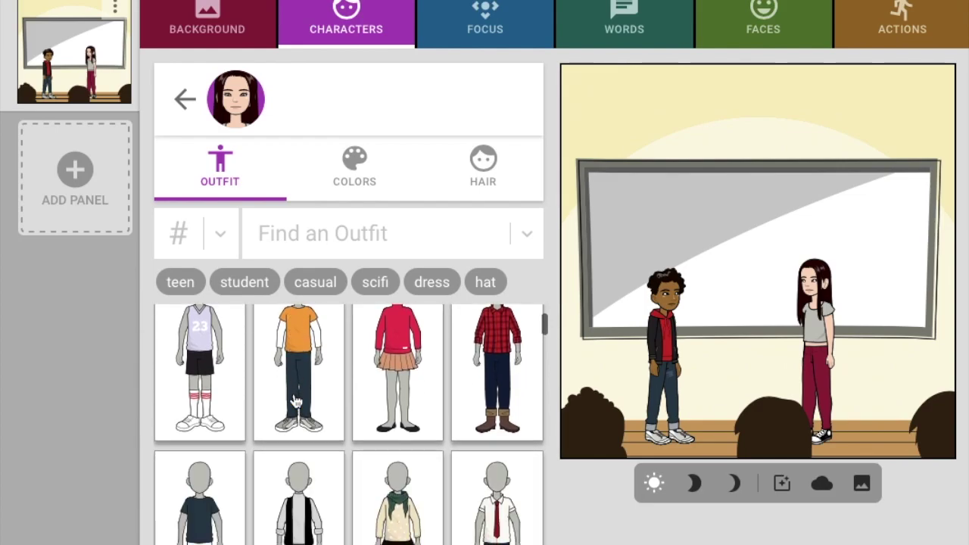
pyautogui.scroll(-2, 296, 401)
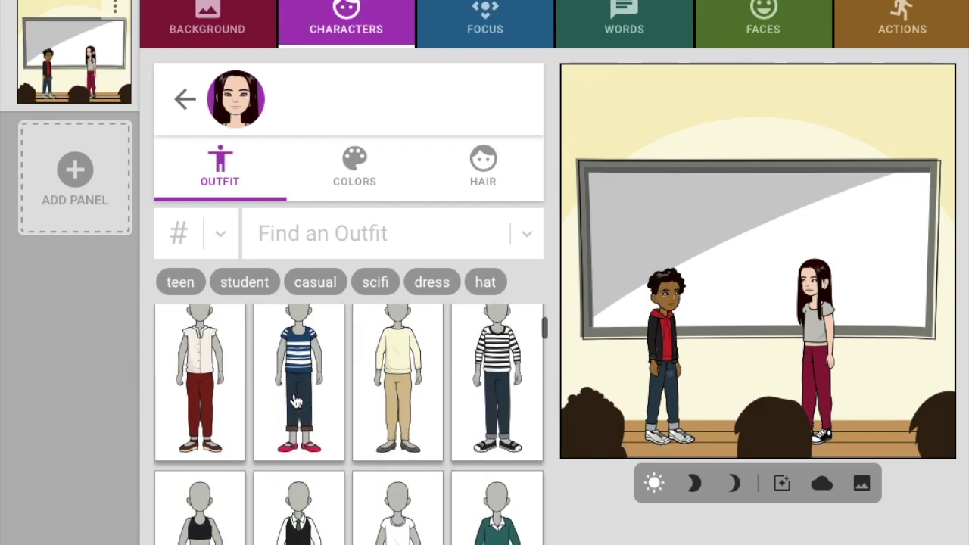
pyautogui.scroll(-5, 296, 402)
pyautogui.click(297, 400)
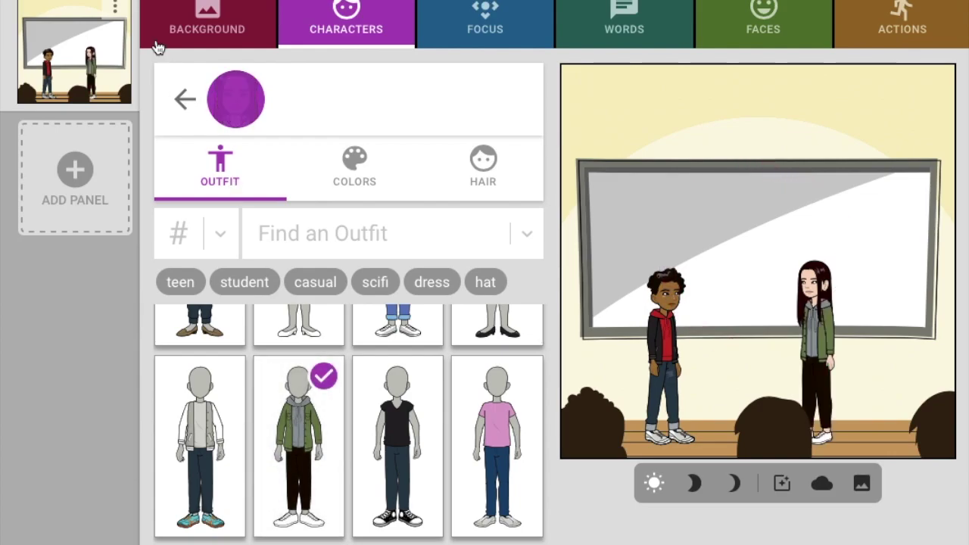
pyautogui.click(187, 109)
pyautogui.click(345, 254)
pyautogui.scroll(-1, 381, 372)
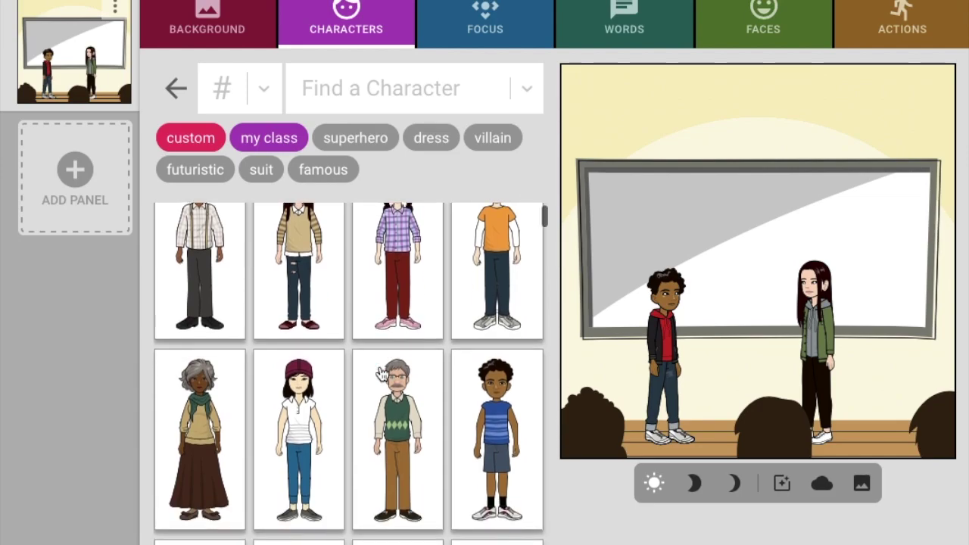
pyautogui.scroll(-4, 381, 372)
# Add the girl in the red jacket and dress her in the black sweater outfit
pyautogui.scroll(-2, 382, 374)
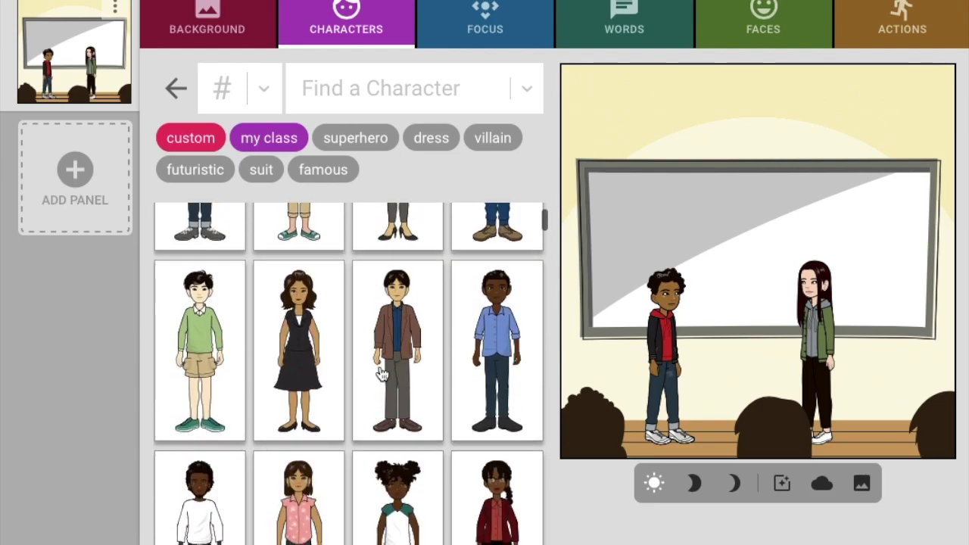
pyautogui.scroll(-4, 382, 372)
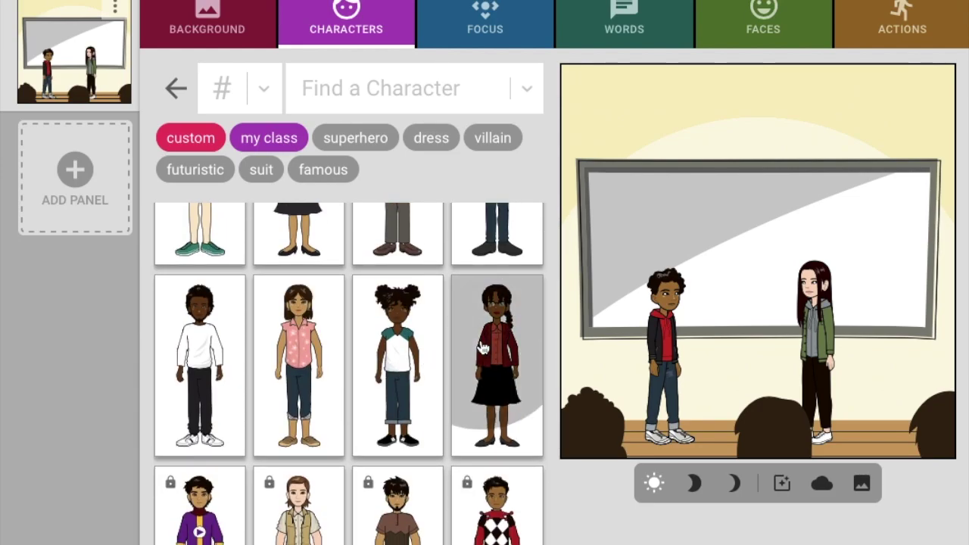
pyautogui.click(482, 349)
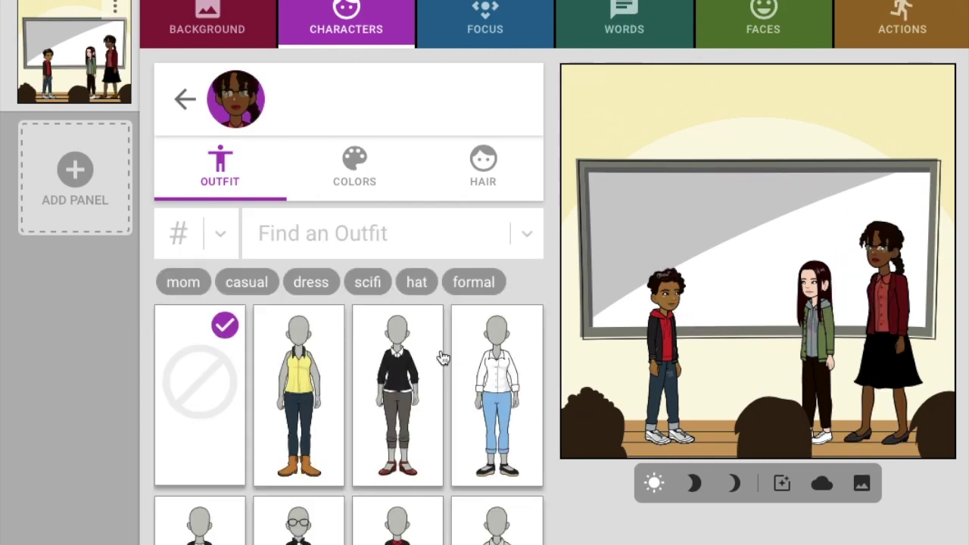
pyautogui.click(407, 376)
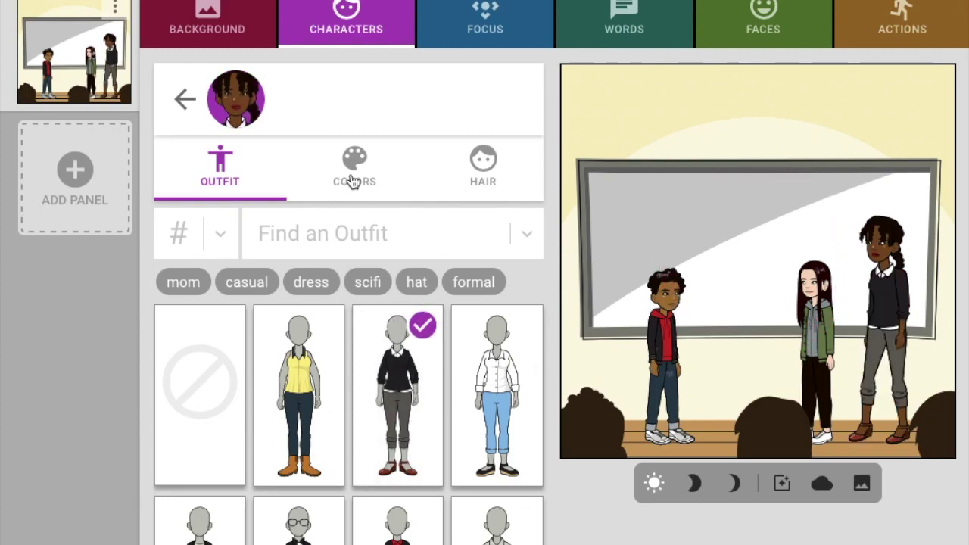
# Give the third girl a long braided hairstyle
pyautogui.click(352, 180)
pyautogui.click(490, 169)
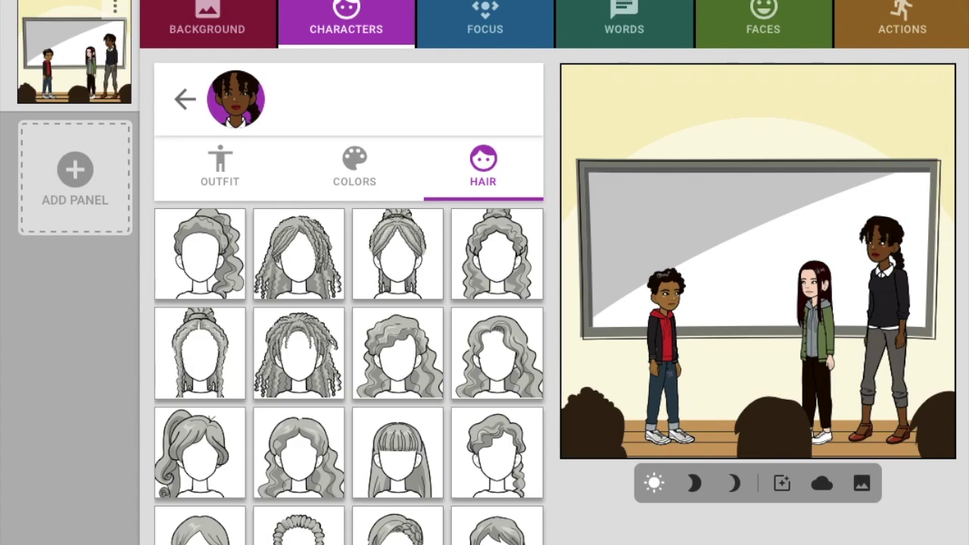
pyautogui.click(299, 528)
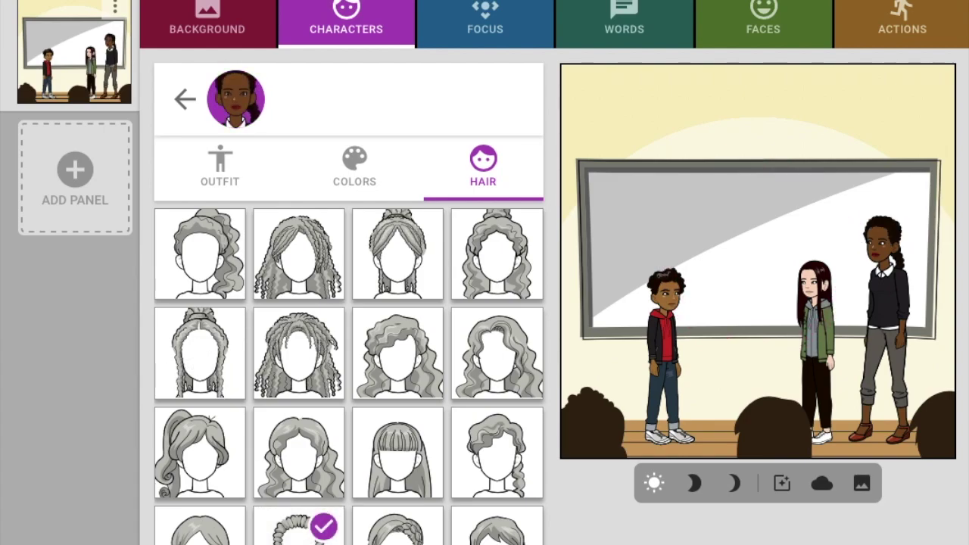
pyautogui.scroll(-3, 349, 376)
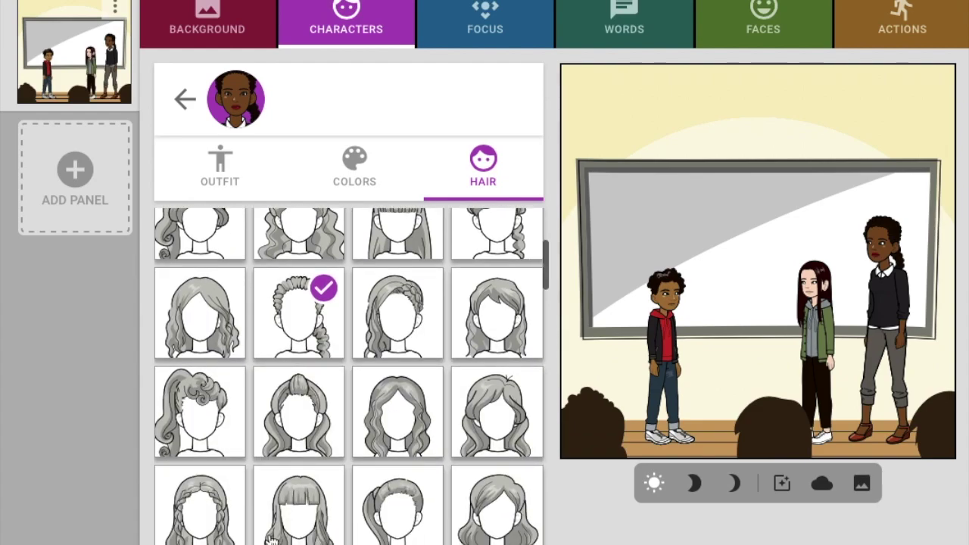
pyautogui.click(205, 502)
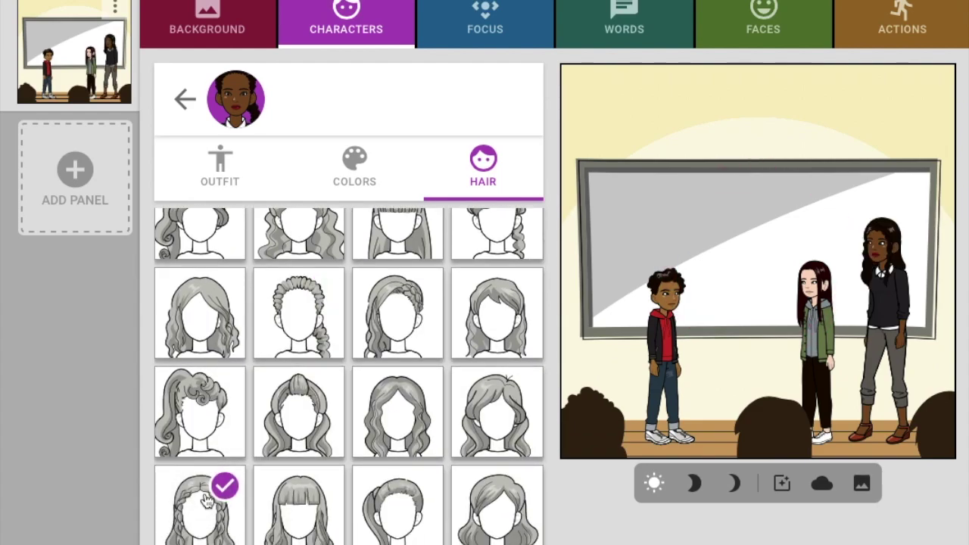
pyautogui.click(182, 99)
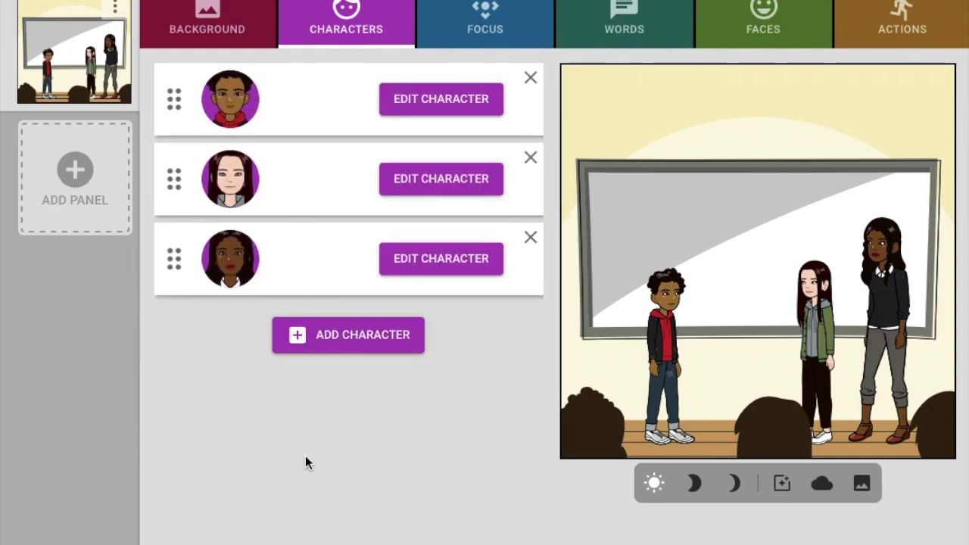
pyautogui.click(505, 24)
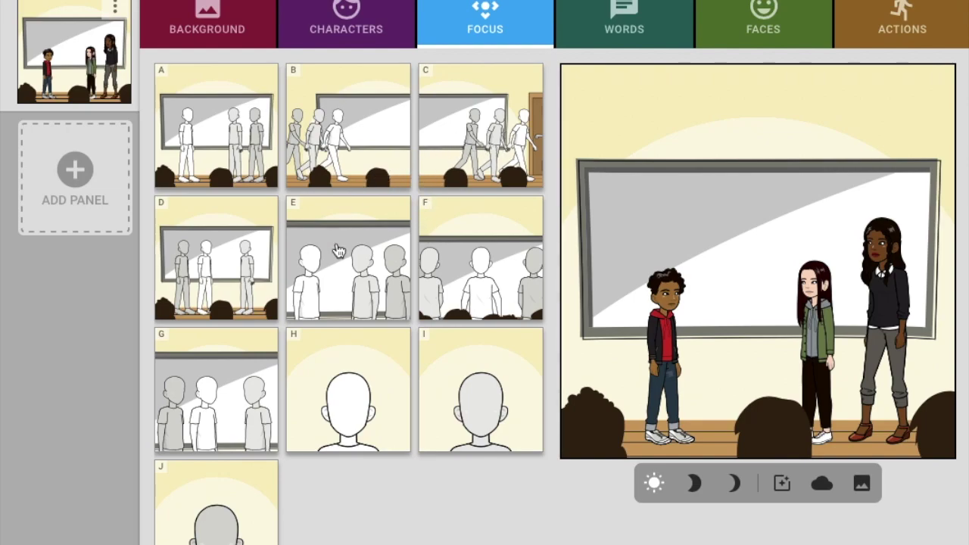
# Reframe the panel as a waist-up shot of all three students and begin the boy's speech
pyautogui.click(344, 285)
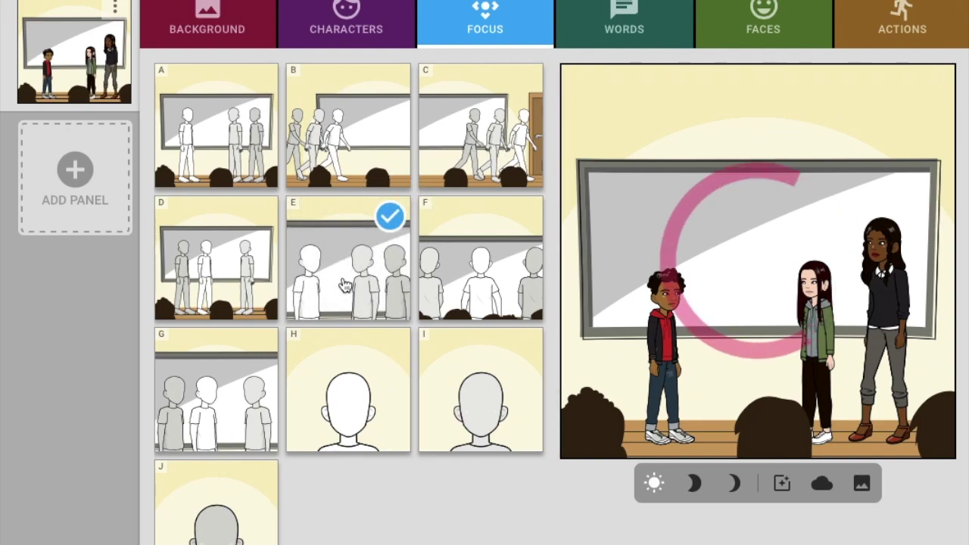
pyautogui.click(607, 31)
pyautogui.click(438, 150)
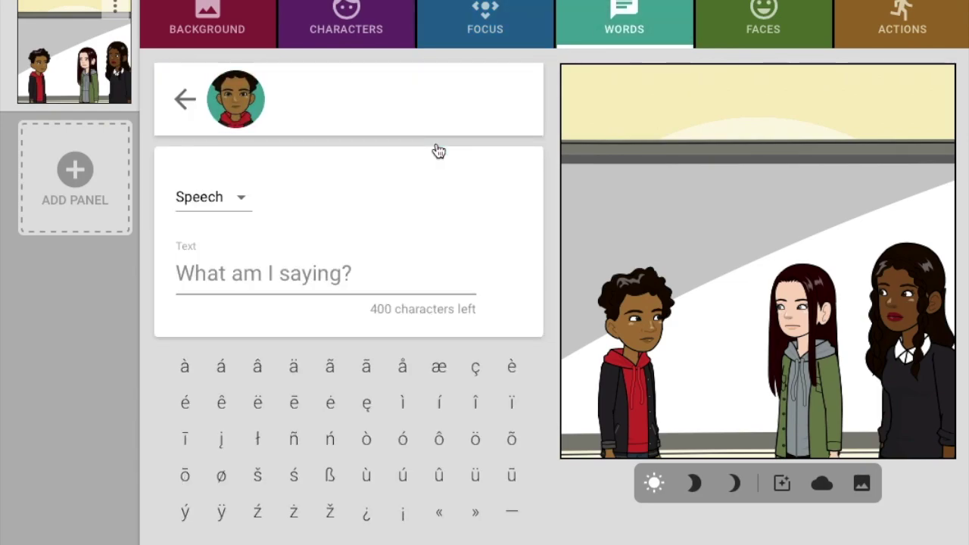
# Add the speech line "Hey, I need some help." to the boy and confirm it
pyautogui.write('Hey, I')
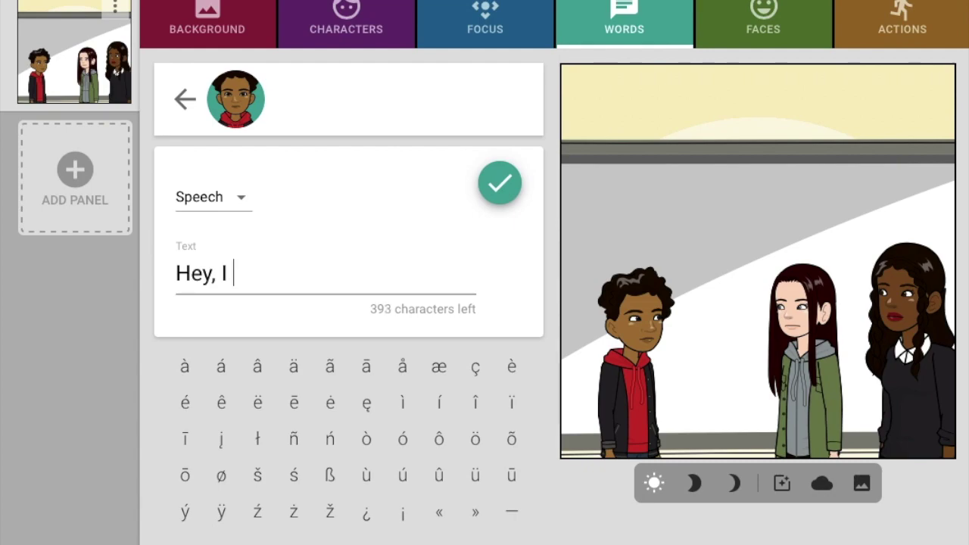
pyautogui.write("J'm need some help.")
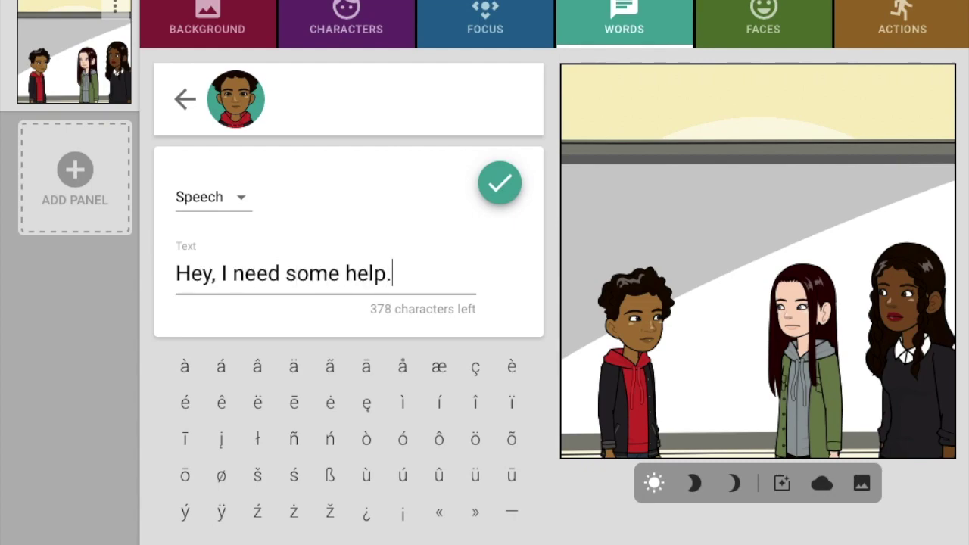
pyautogui.click(503, 184)
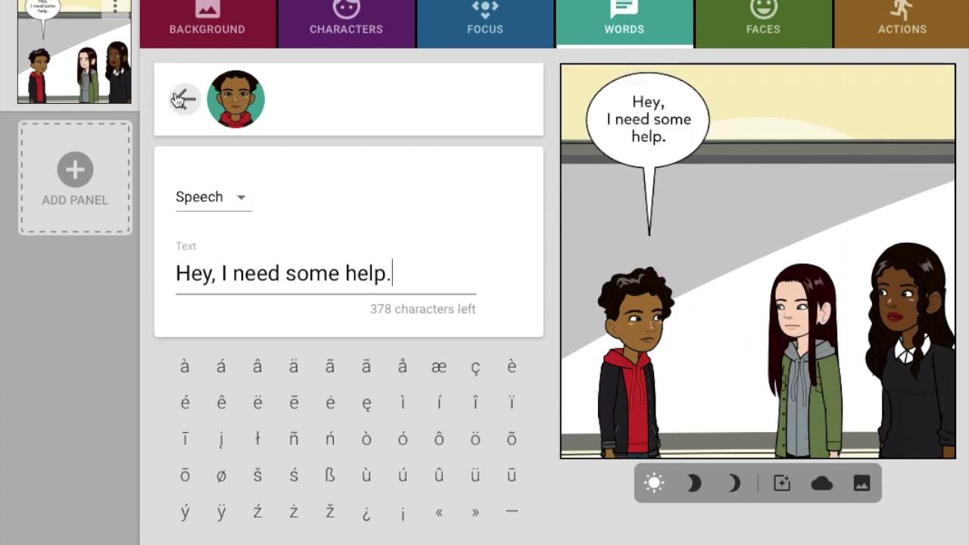
pyautogui.click(184, 99)
# Give the long-haired girl a Thought bubble: "Of course you do, you don't pay attention in class."
pyautogui.click(431, 227)
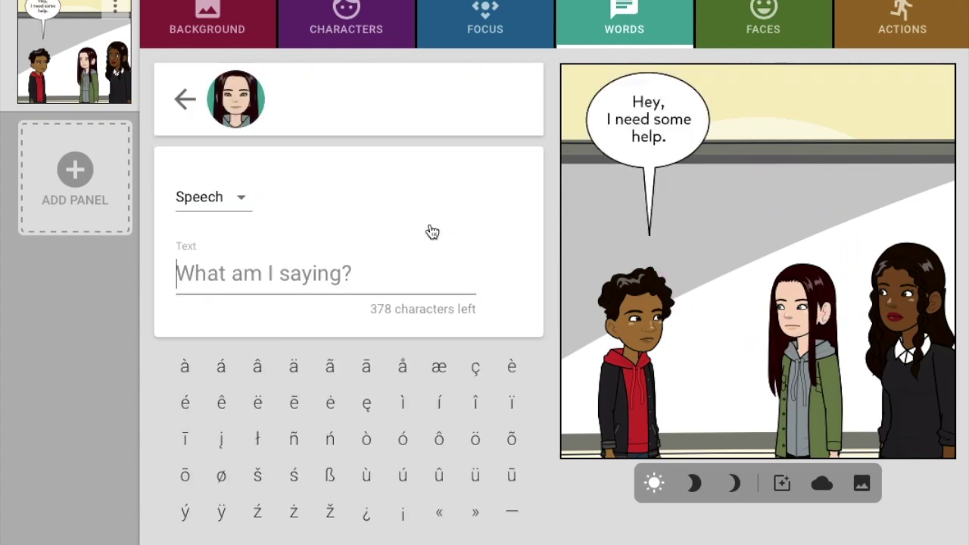
pyautogui.click(238, 197)
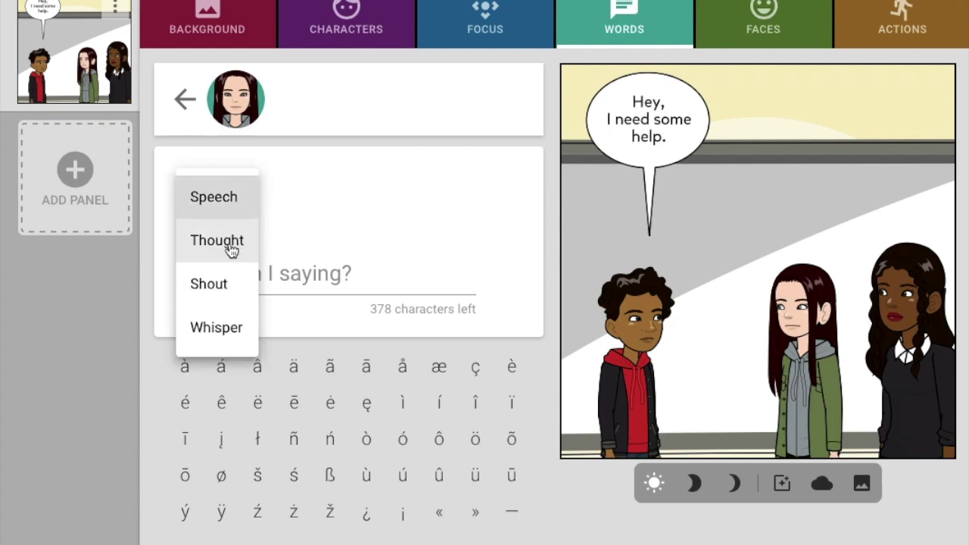
pyautogui.click(222, 241)
pyautogui.click(249, 274)
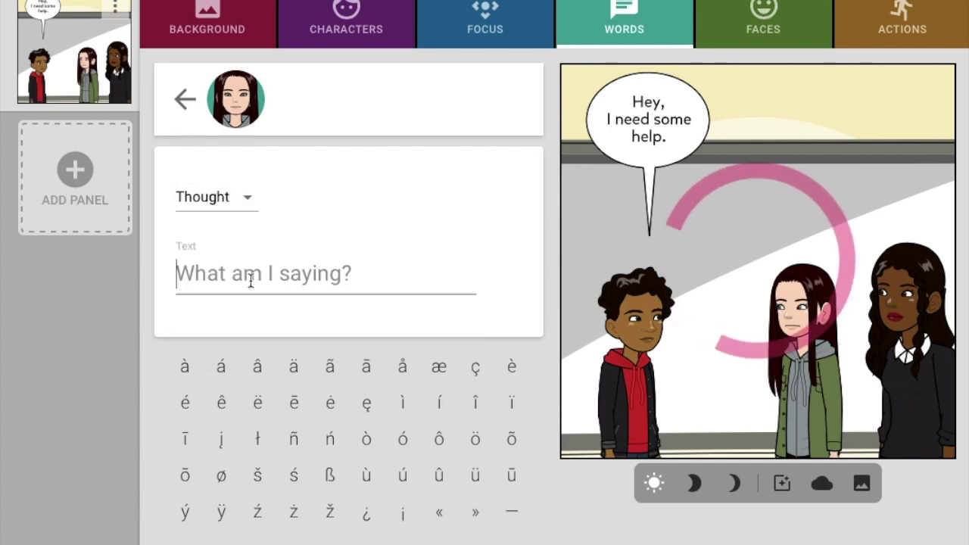
pyautogui.write('Of course youd')
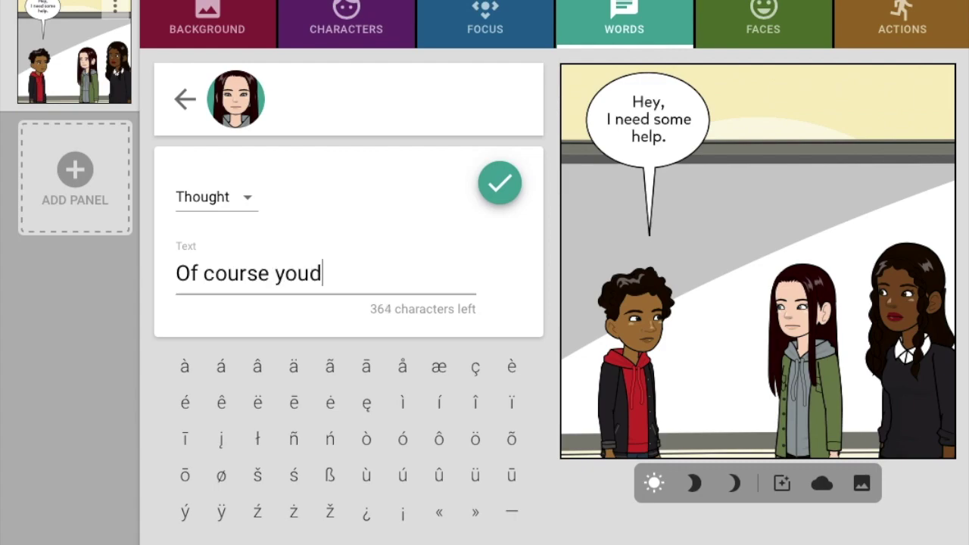
pyautogui.press('BackSpace')
pyautogui.write("do, you do'nt")
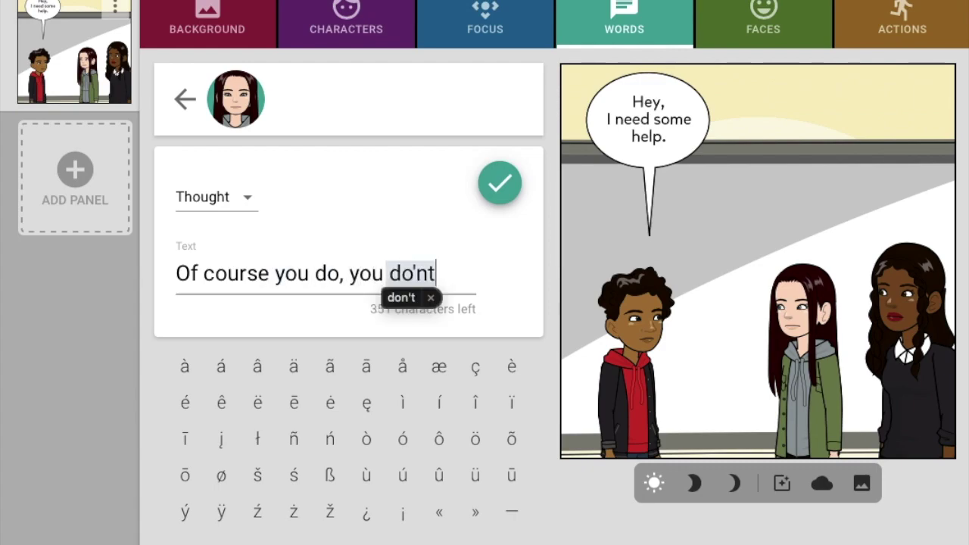
pyautogui.press('BackSpace')
pyautogui.press('BackSpace')
pyautogui.write('t pay')
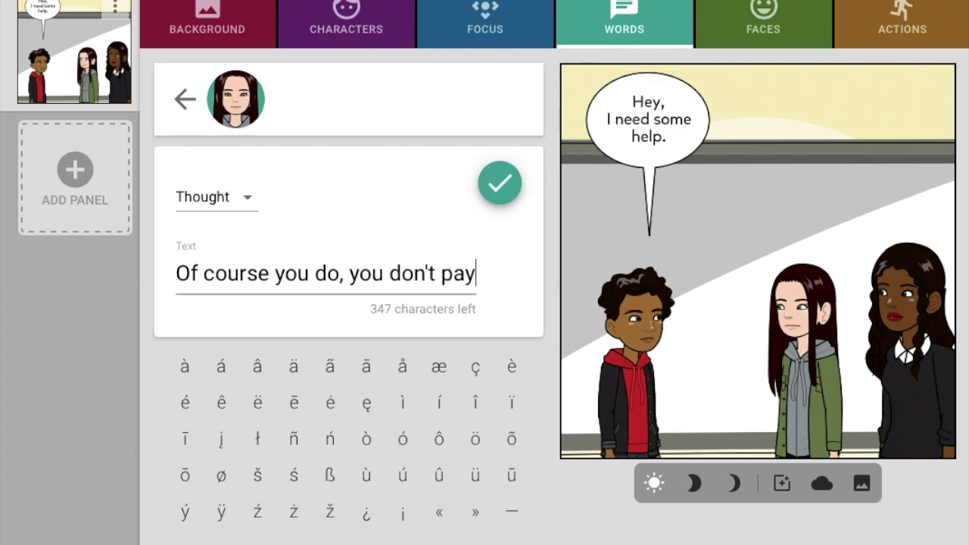
pyautogui.write(' attention in clas')
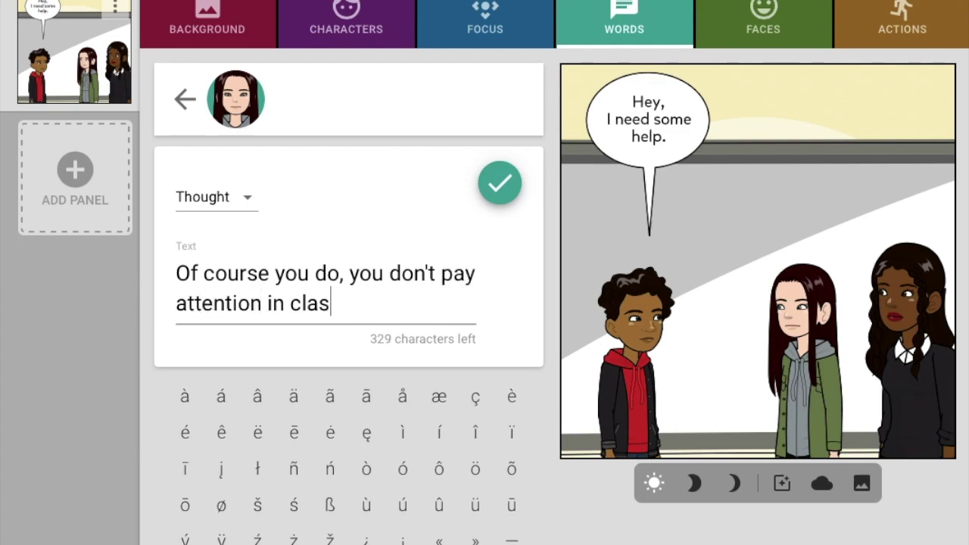
pyautogui.write('s.')
pyautogui.click(507, 180)
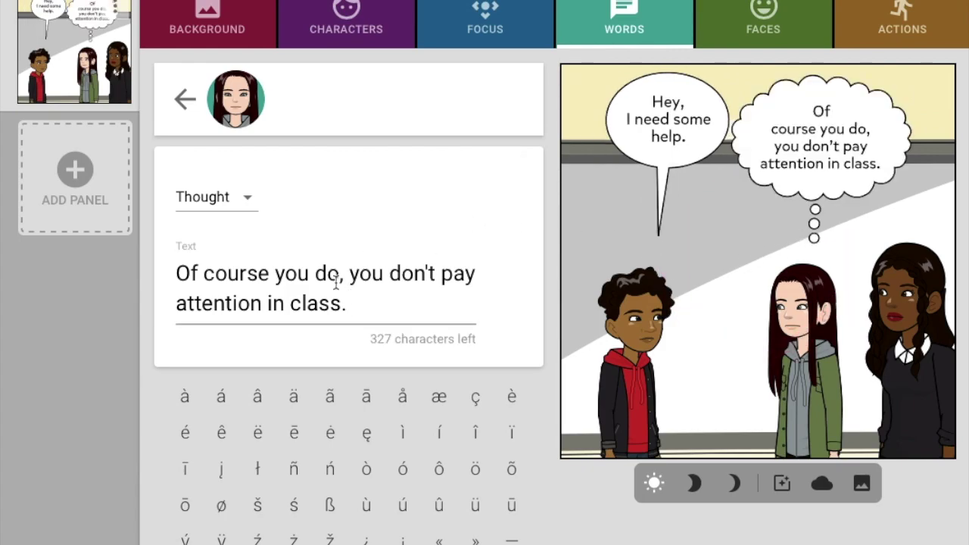
pyautogui.click(184, 99)
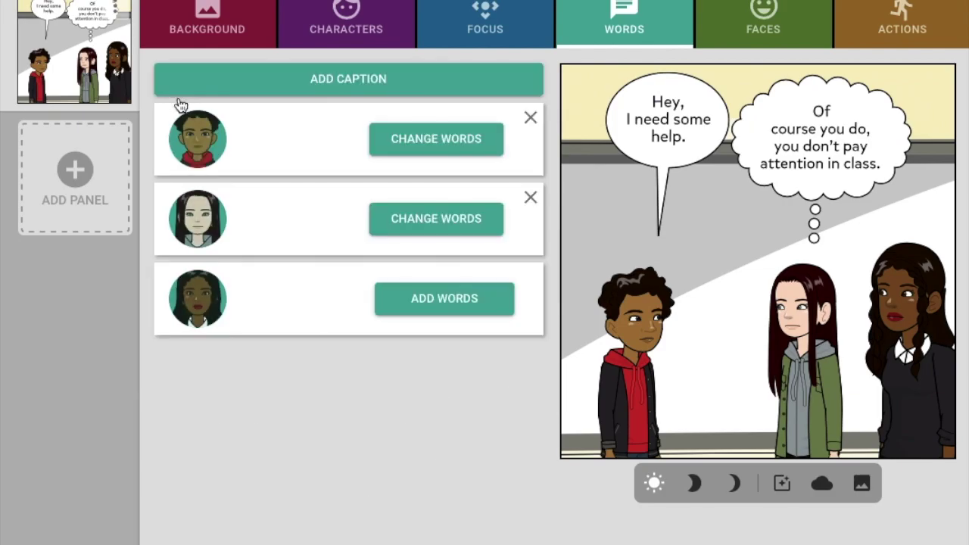
# Add a second panel repeating the classroom and three students, and bring up facial expressions
pyautogui.click(68, 148)
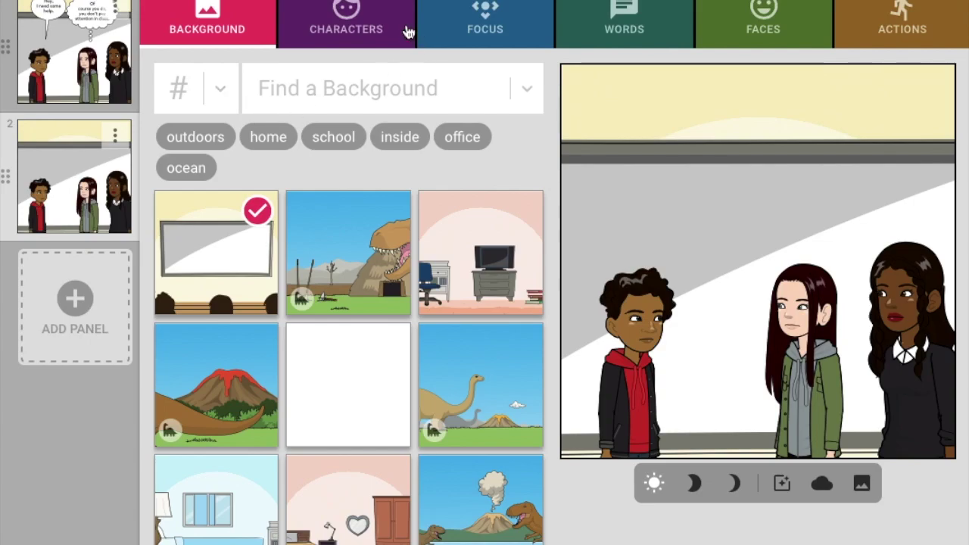
pyautogui.click(634, 18)
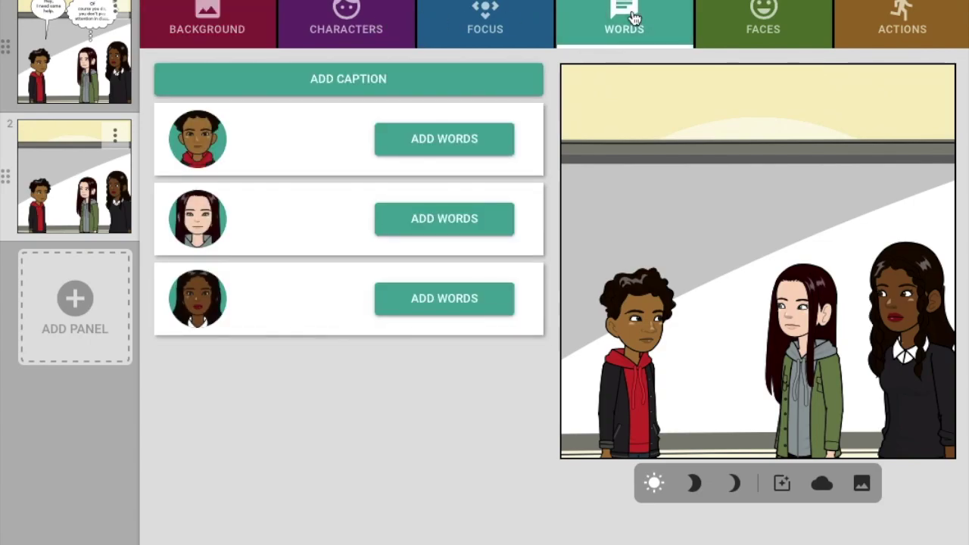
pyautogui.click(754, 16)
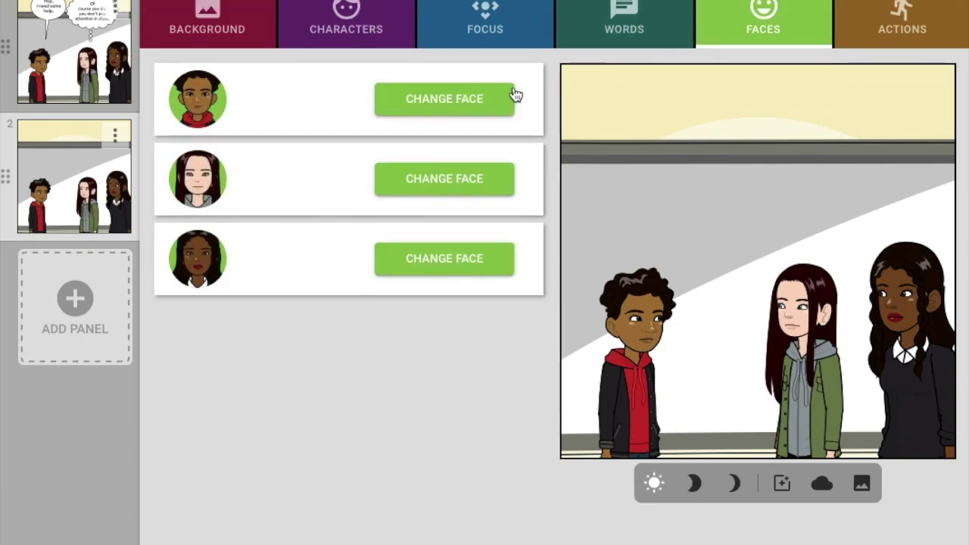
# Give the third girl in panel 2 a smiling face
pyautogui.click(404, 271)
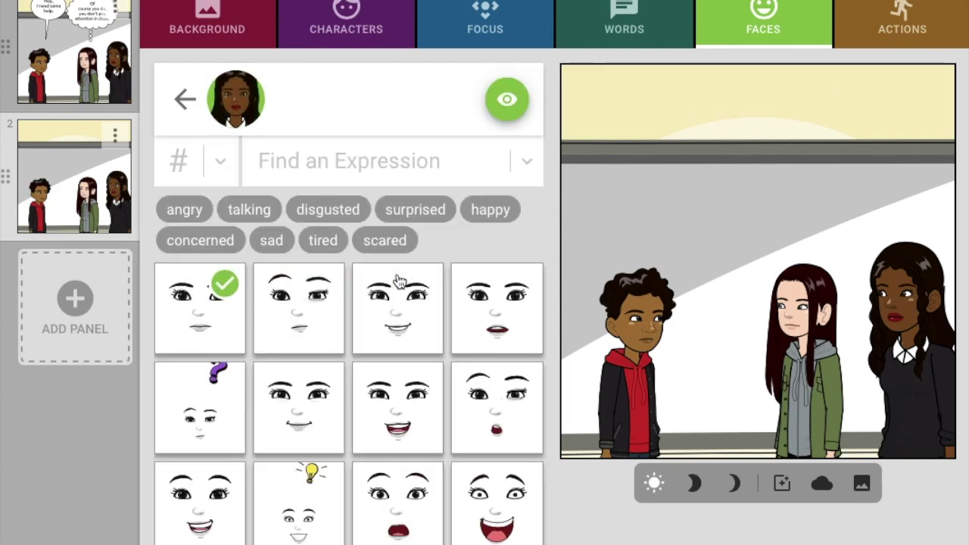
pyautogui.click(381, 446)
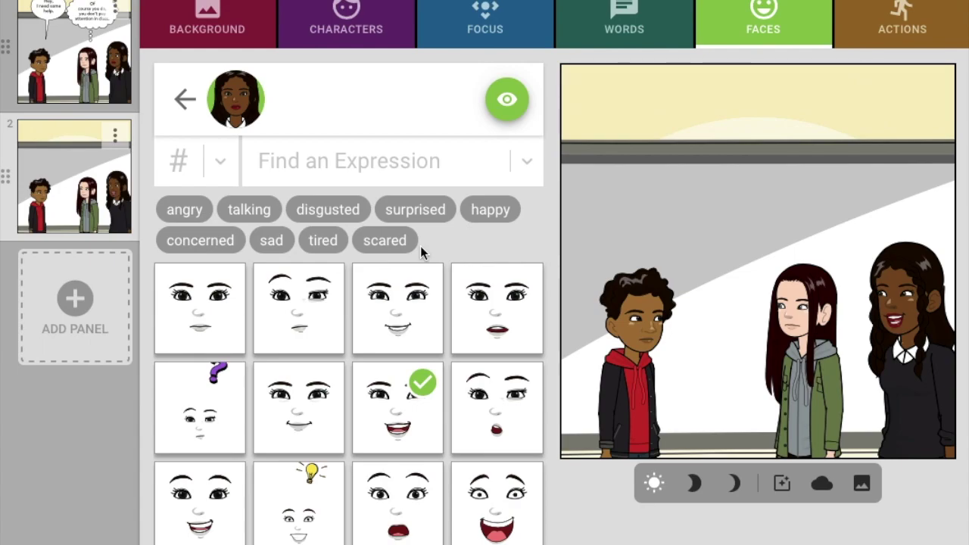
pyautogui.click(185, 98)
# Give the middle girl the puzzled expression with a purple question mark
pyautogui.click(424, 182)
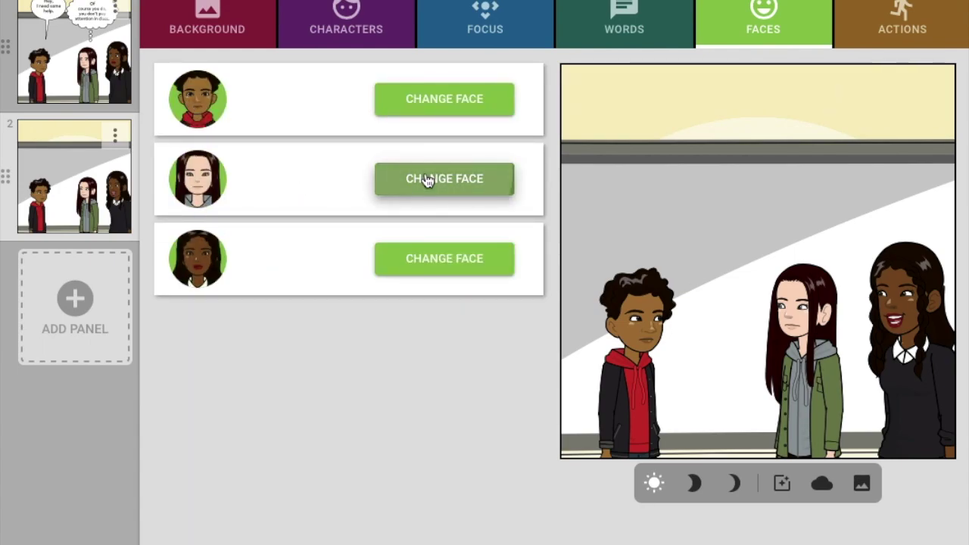
pyautogui.scroll(-3, 366, 495)
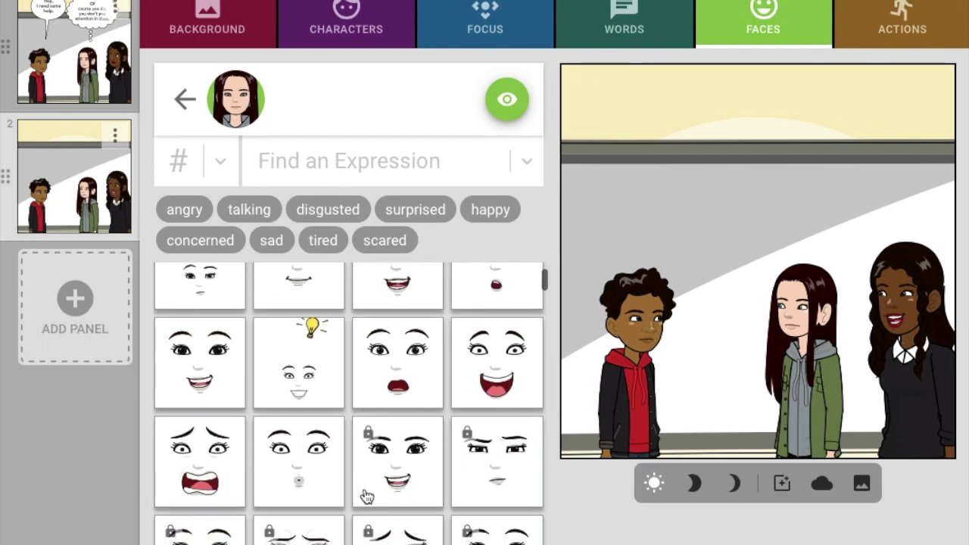
pyautogui.click(475, 462)
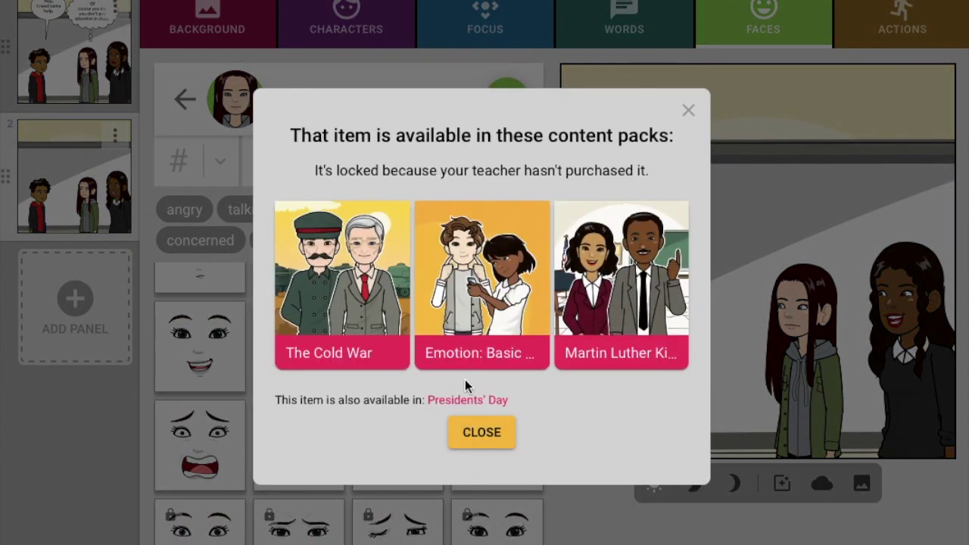
pyautogui.click(480, 437)
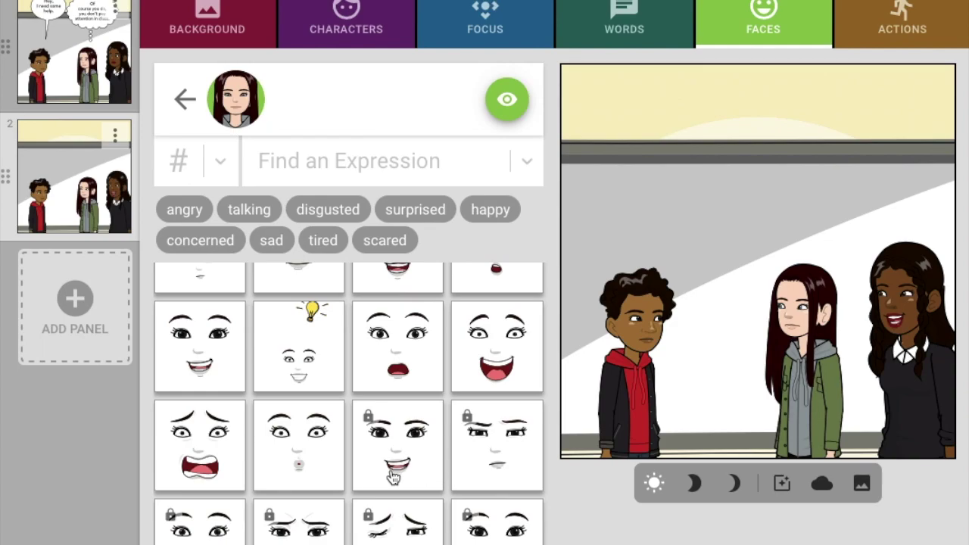
pyautogui.scroll(2, 303, 433)
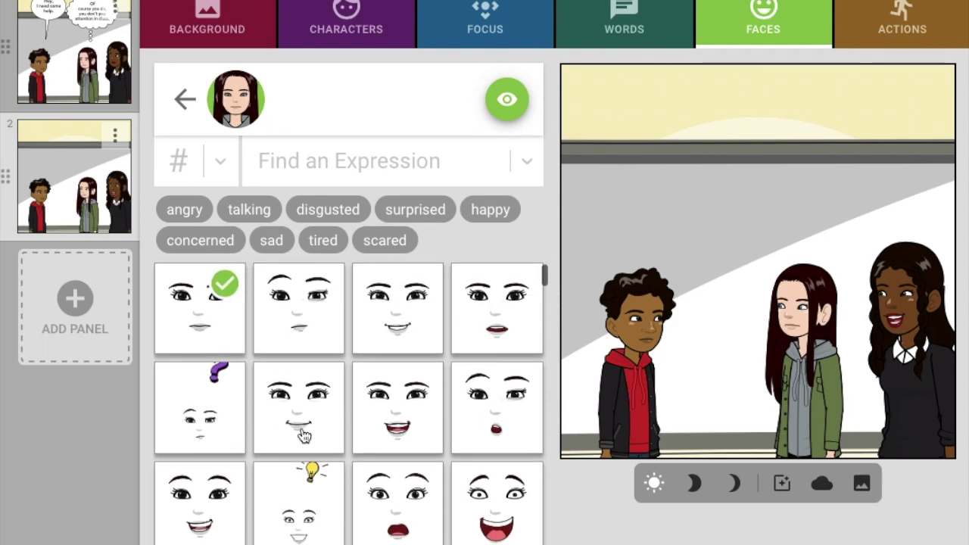
pyautogui.click(226, 415)
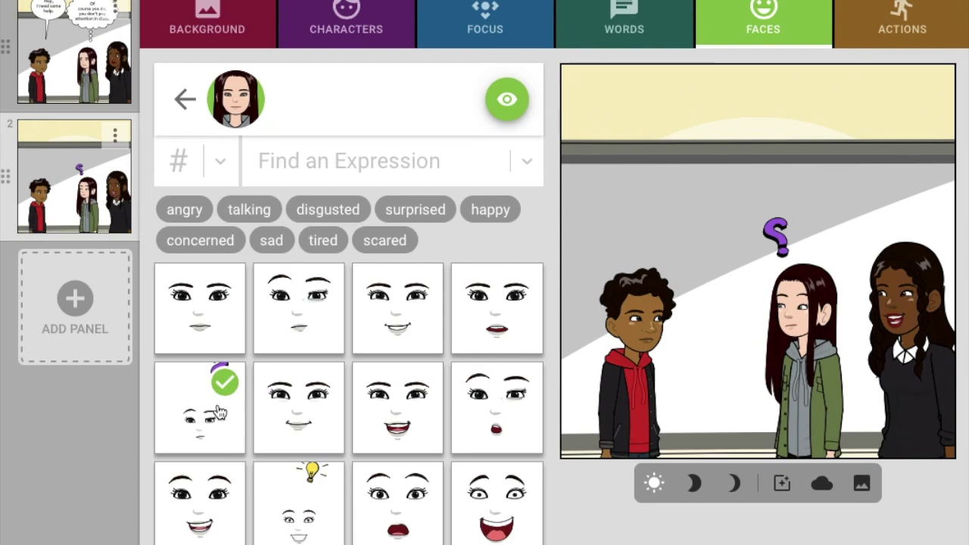
pyautogui.click(186, 102)
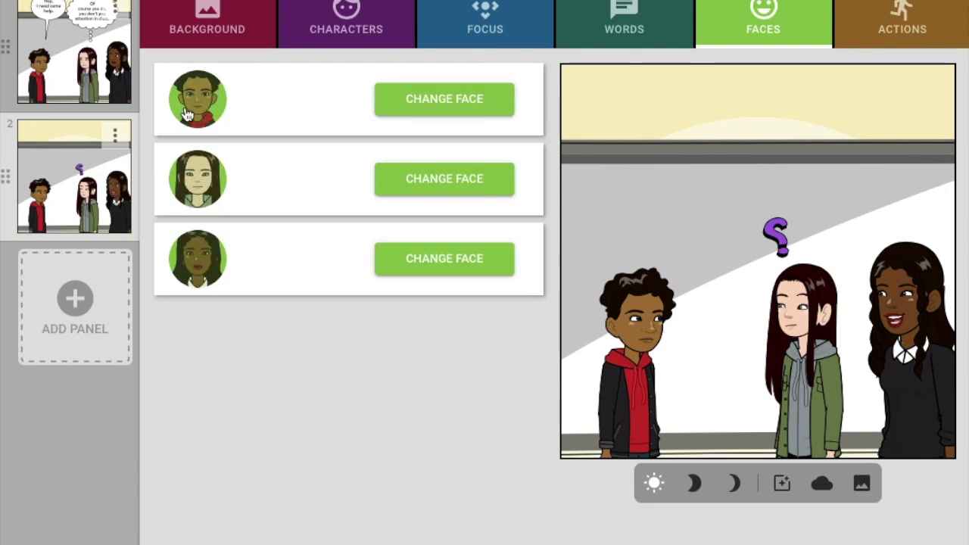
# Give the right girl in panel 2 a speech bubble reading "How can I help you Like?"
pyautogui.click(598, 26)
pyautogui.click(461, 321)
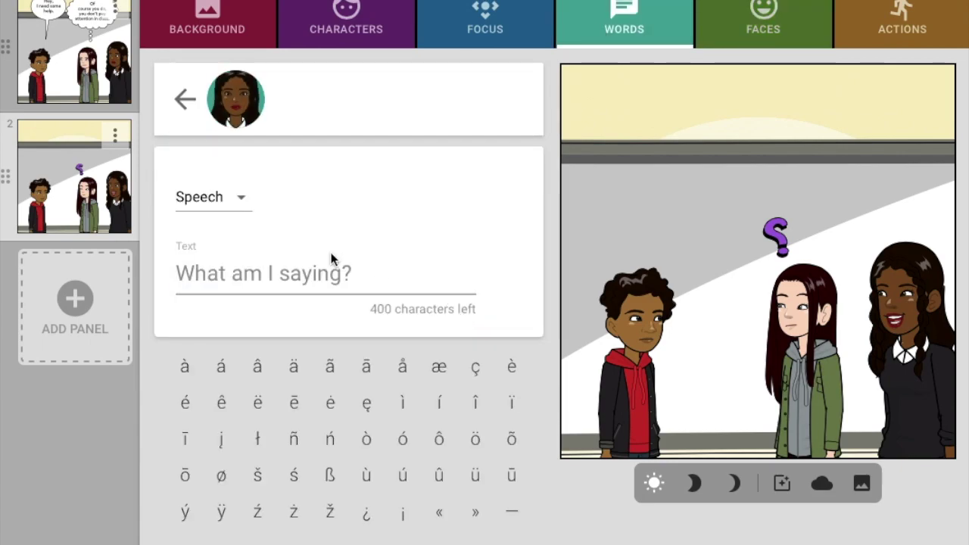
pyautogui.write('How can I help you Lll')
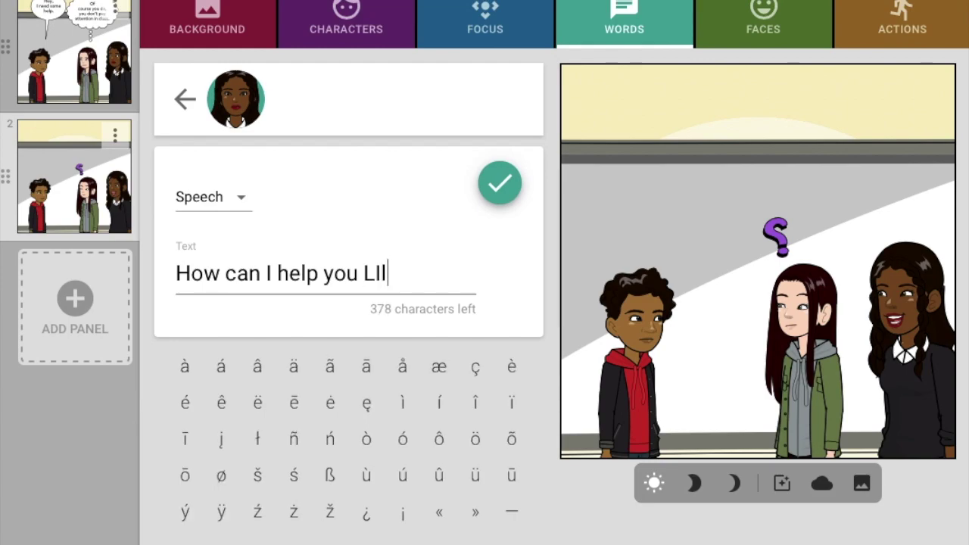
pyautogui.press('BackSpace')
pyautogui.write('ile')
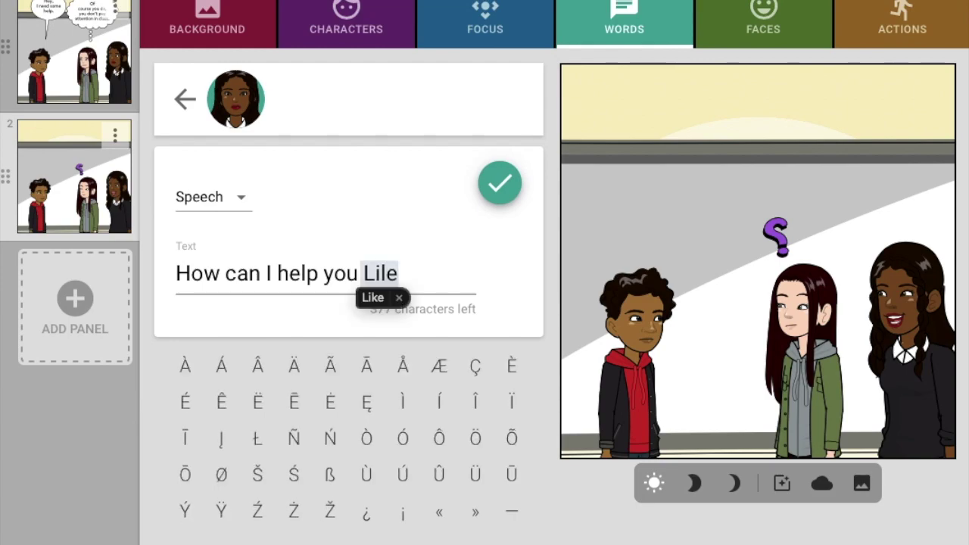
pyautogui.write('?')
pyautogui.click(498, 182)
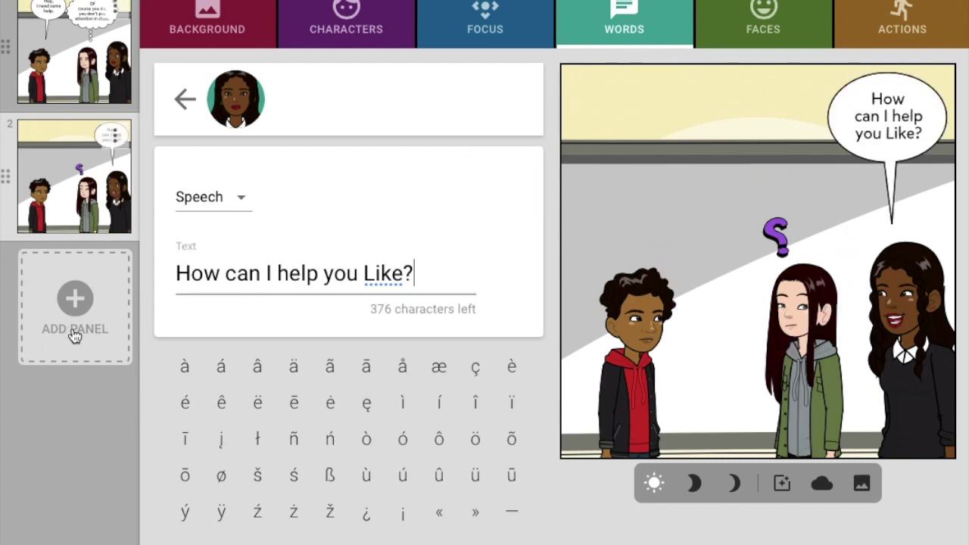
# After trying other poses, give the right girl a finger-raised pose and reopen her speech line
pyautogui.click(897, 31)
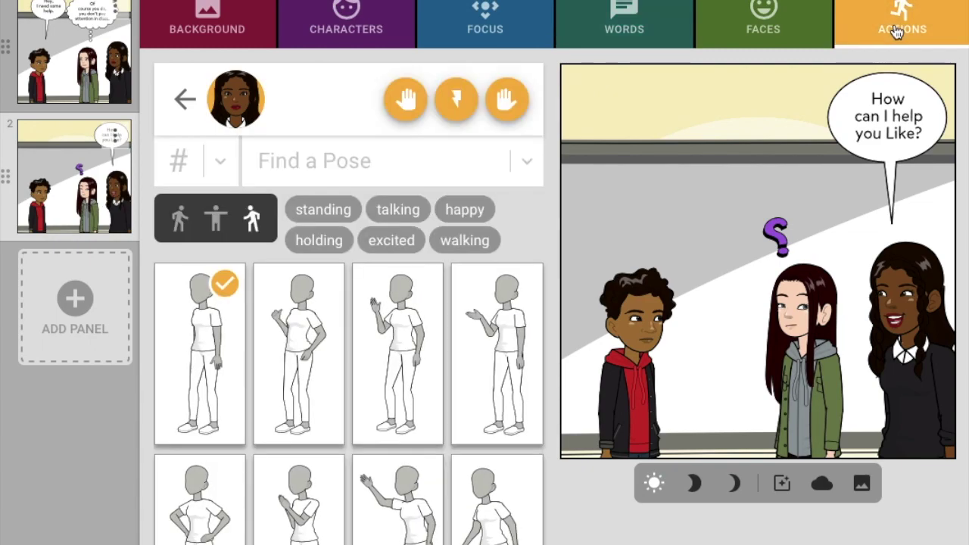
pyautogui.click(411, 338)
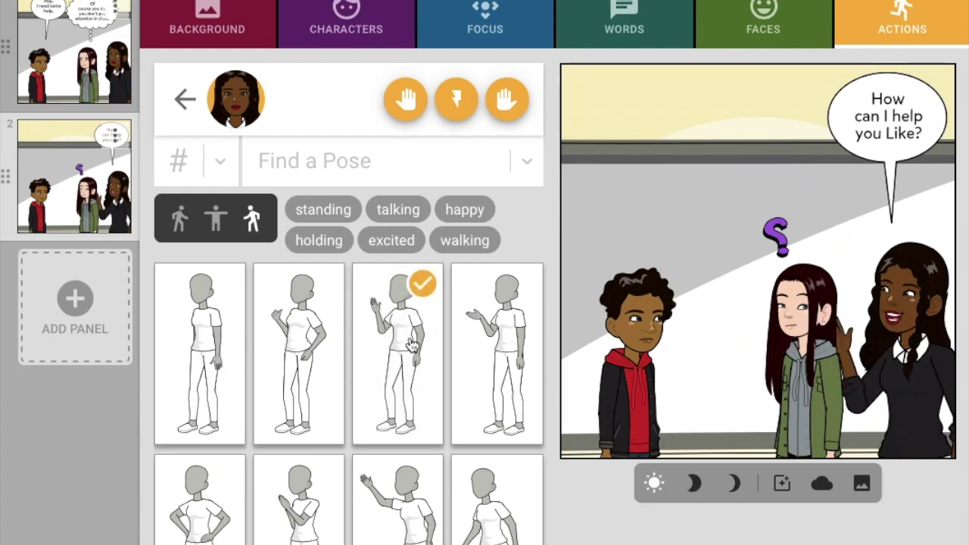
pyautogui.click(497, 356)
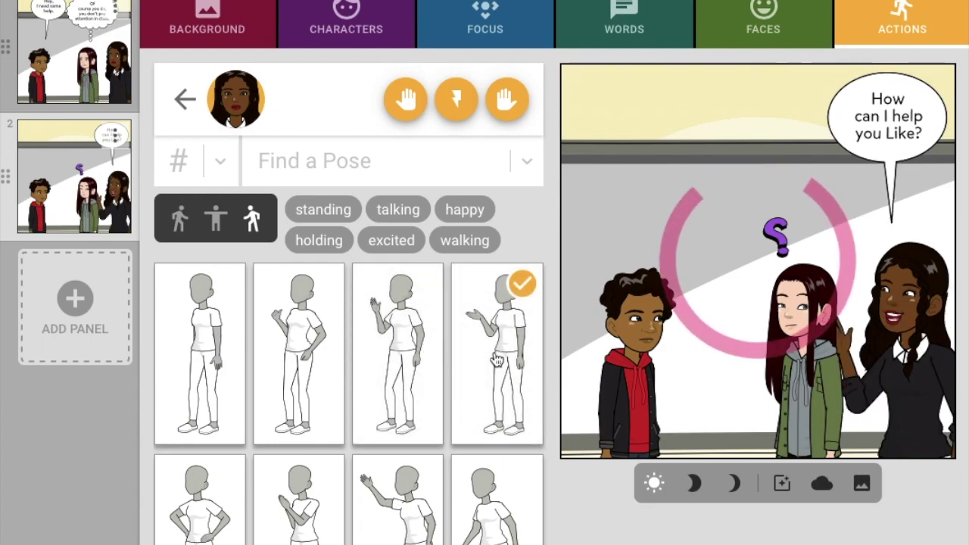
pyautogui.scroll(-1, 292, 356)
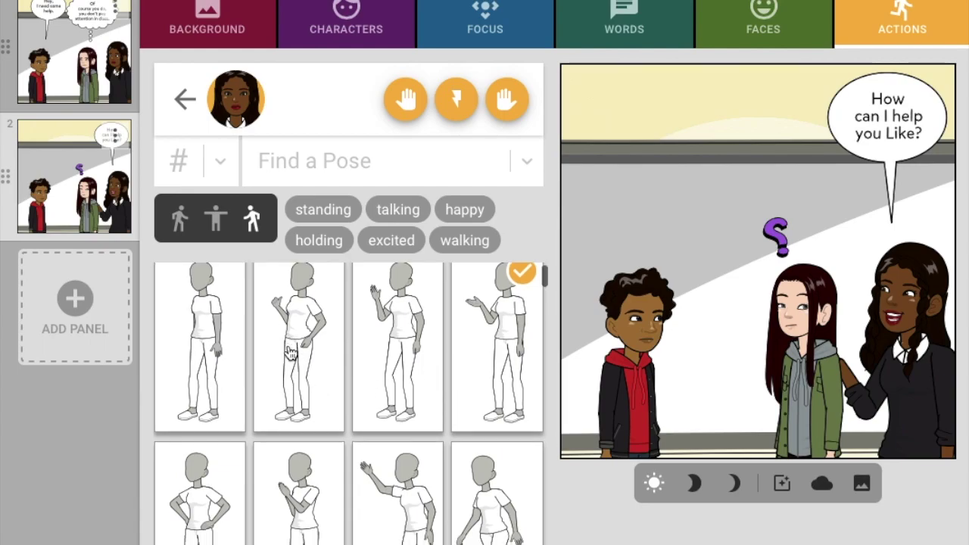
pyautogui.scroll(-2, 290, 355)
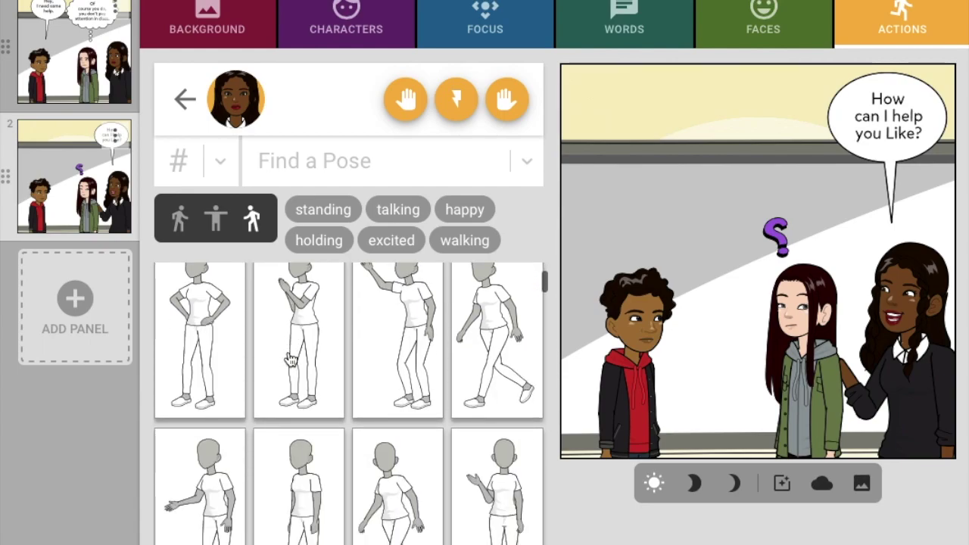
pyautogui.scroll(-3, 289, 359)
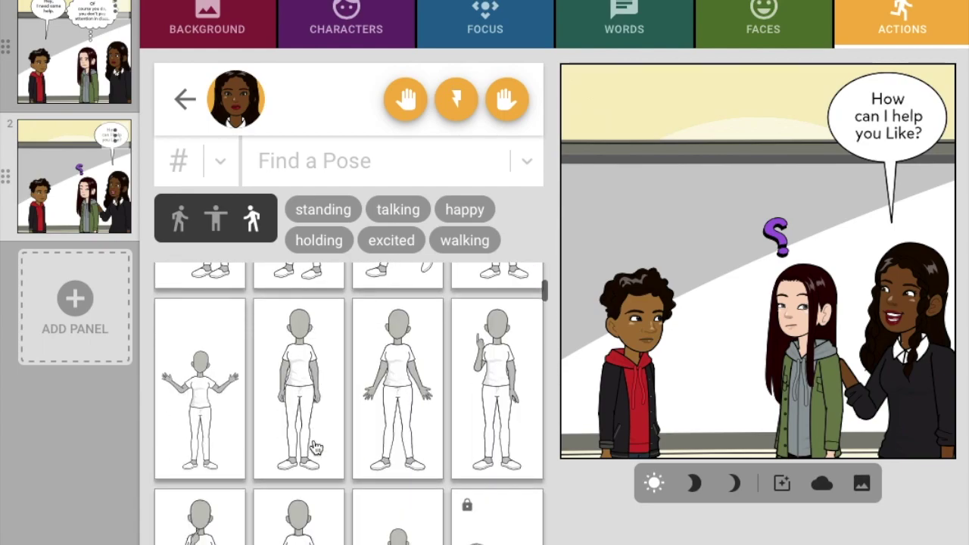
pyautogui.click(491, 387)
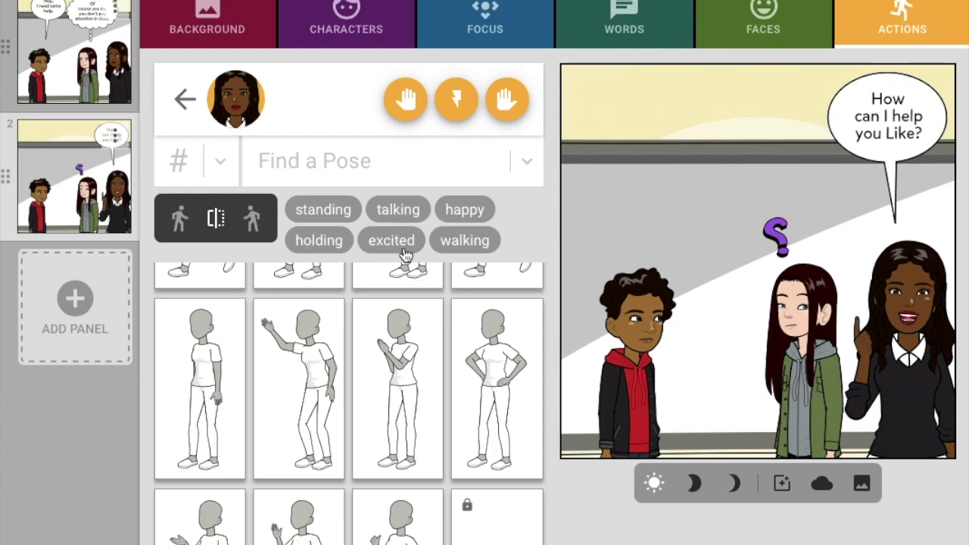
pyautogui.click(917, 114)
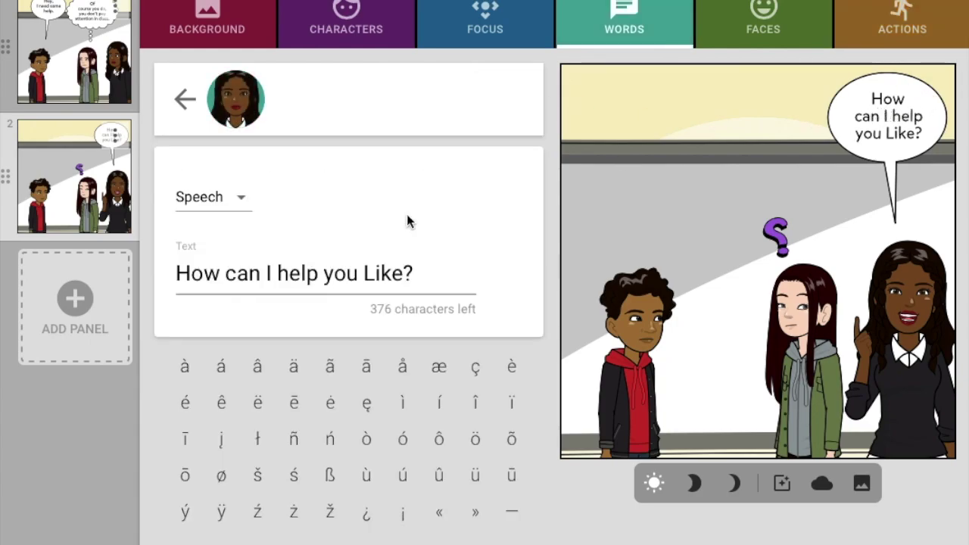
# Correct the bubble to "How can I help you Lyle?" and add a third panel
pyautogui.press('BackSpace')
pyautogui.press('BackSpace')
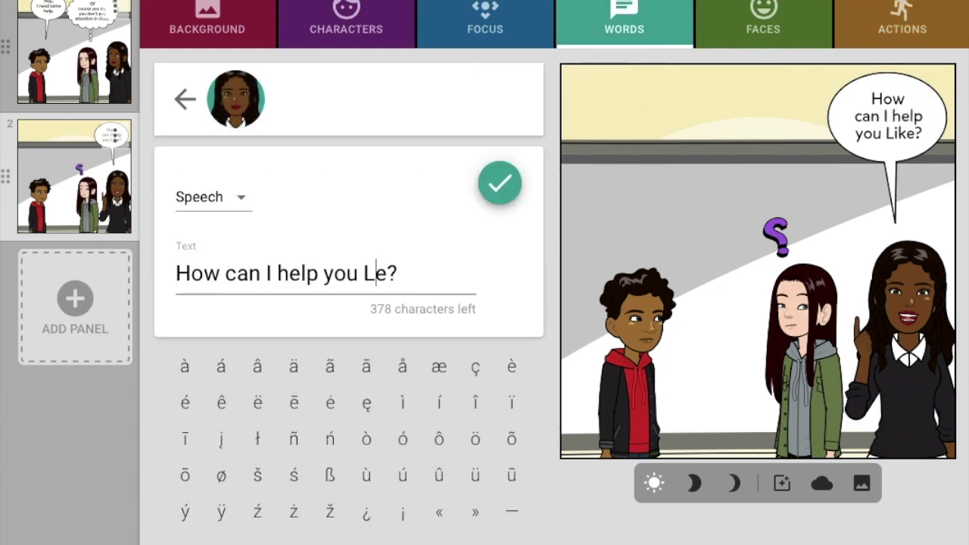
pyautogui.write('yl')
pyautogui.click(506, 175)
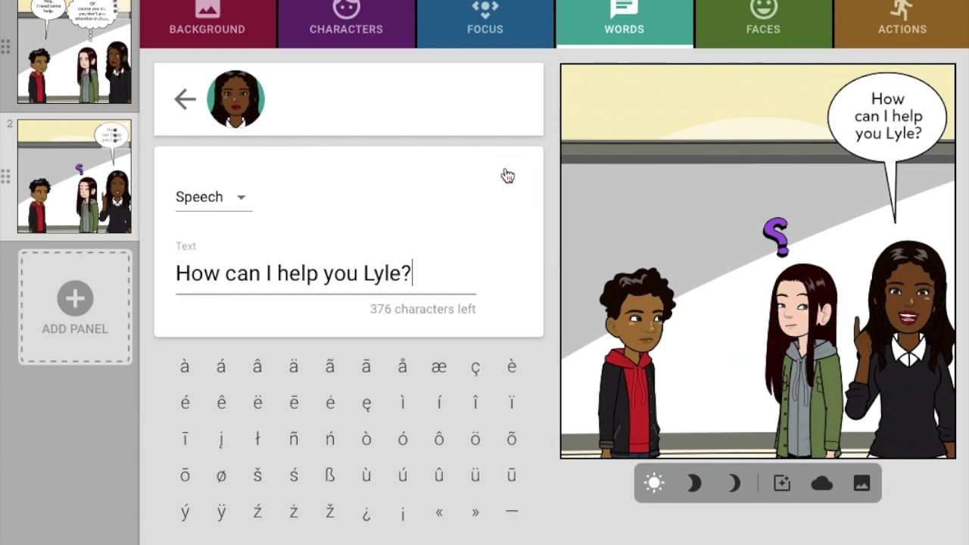
pyautogui.click(87, 305)
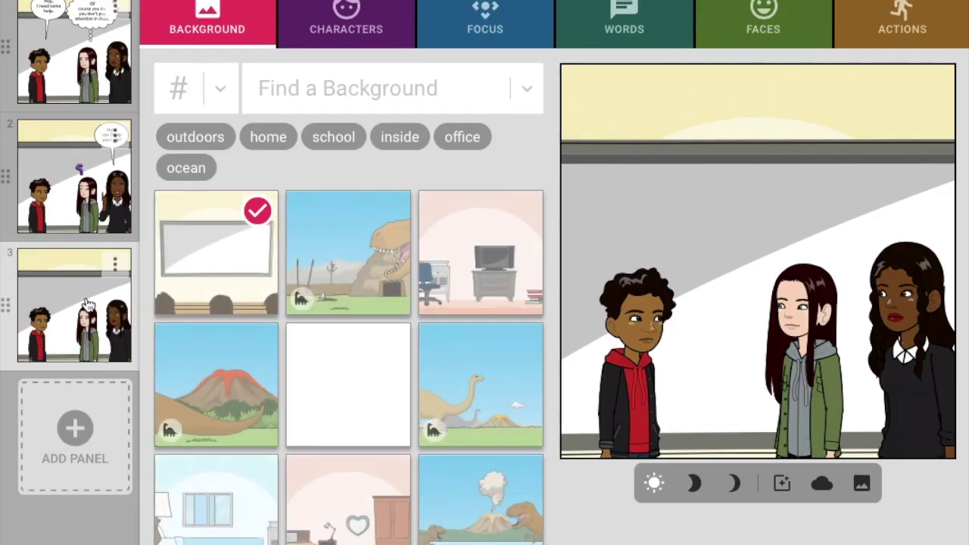
# Set panel 3's background to the volcano-and-dinosaur landscape
pyautogui.scroll(-5, 385, 335)
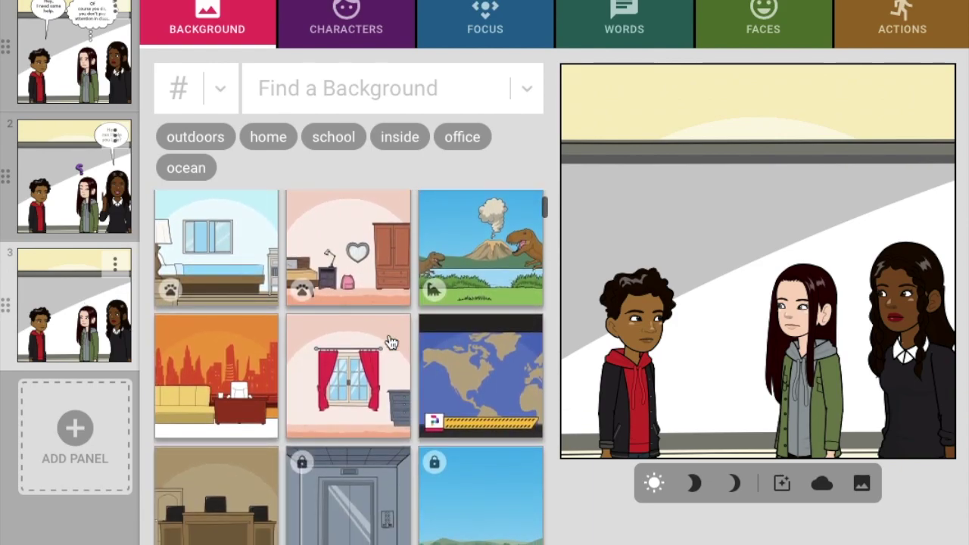
pyautogui.click(452, 260)
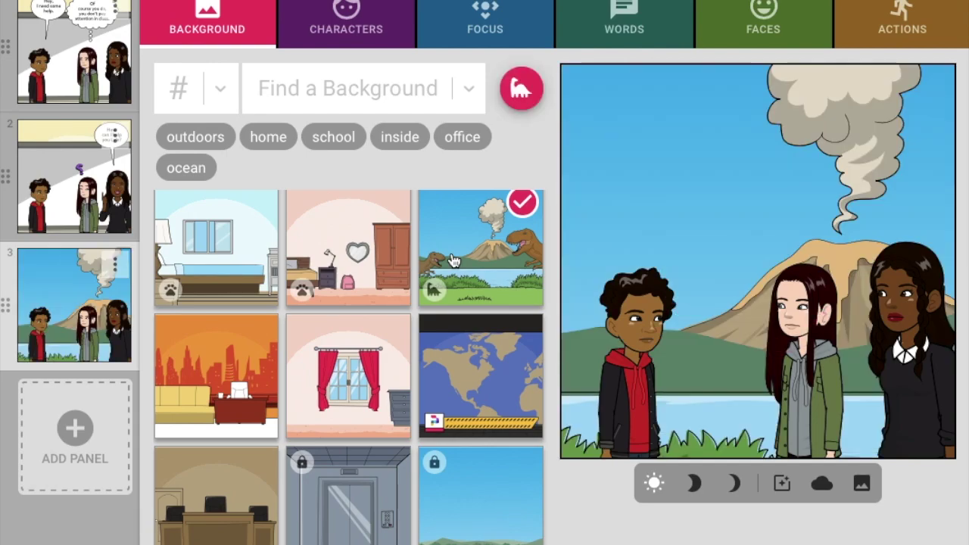
pyautogui.click(813, 28)
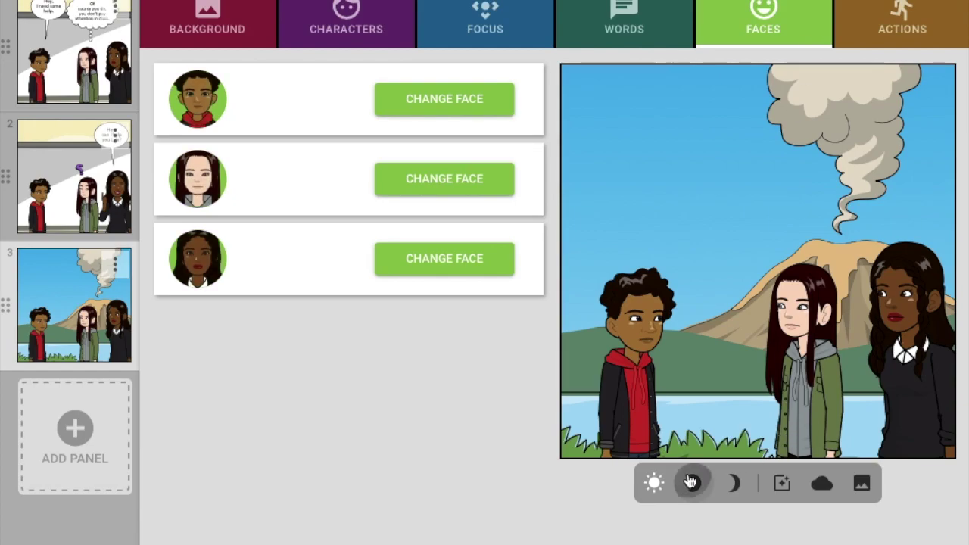
# Darken panel 3's lighting through evening to full night
pyautogui.click(693, 483)
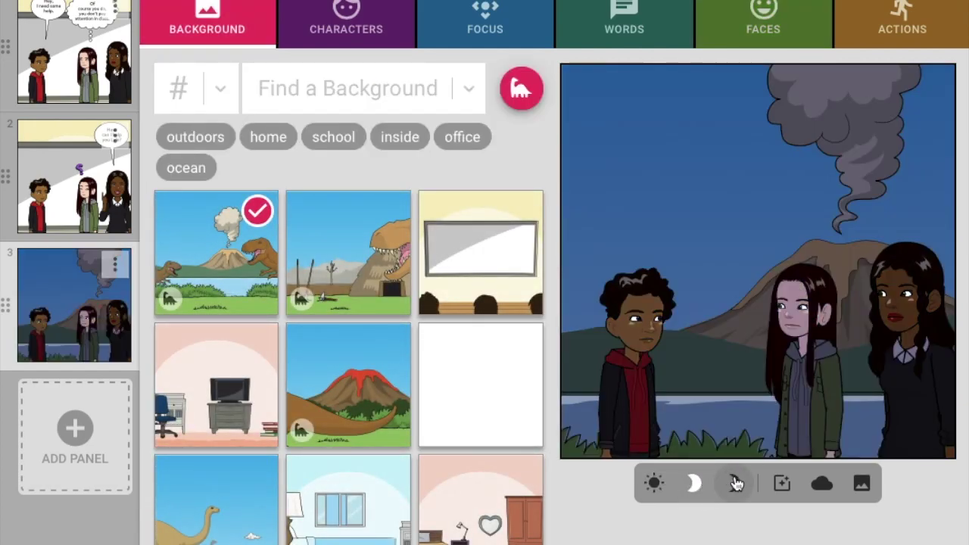
pyautogui.click(736, 484)
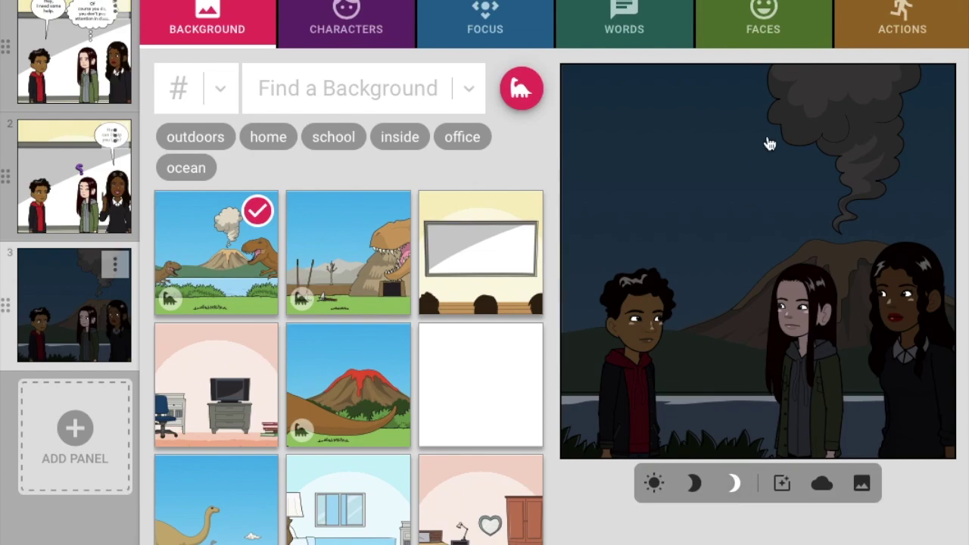
pyautogui.click(770, 37)
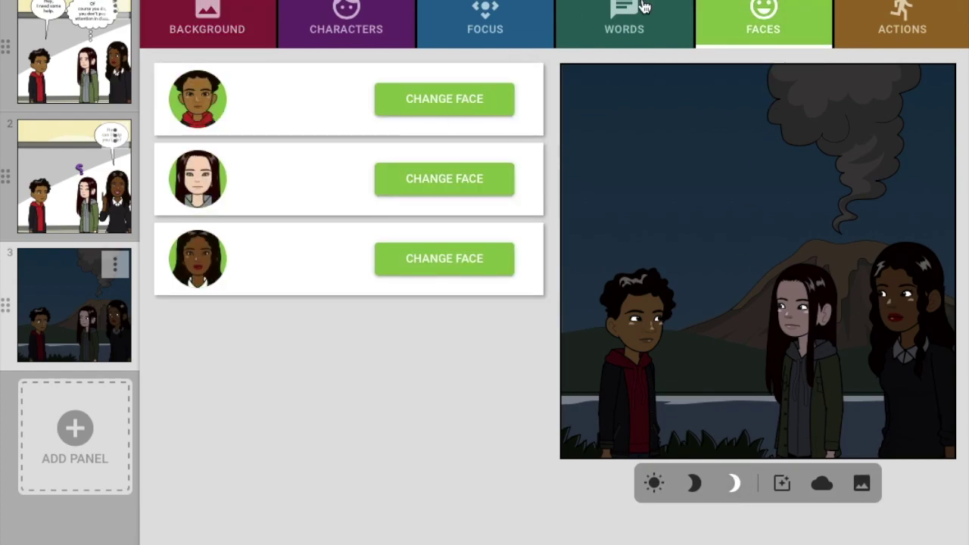
pyautogui.click(525, 10)
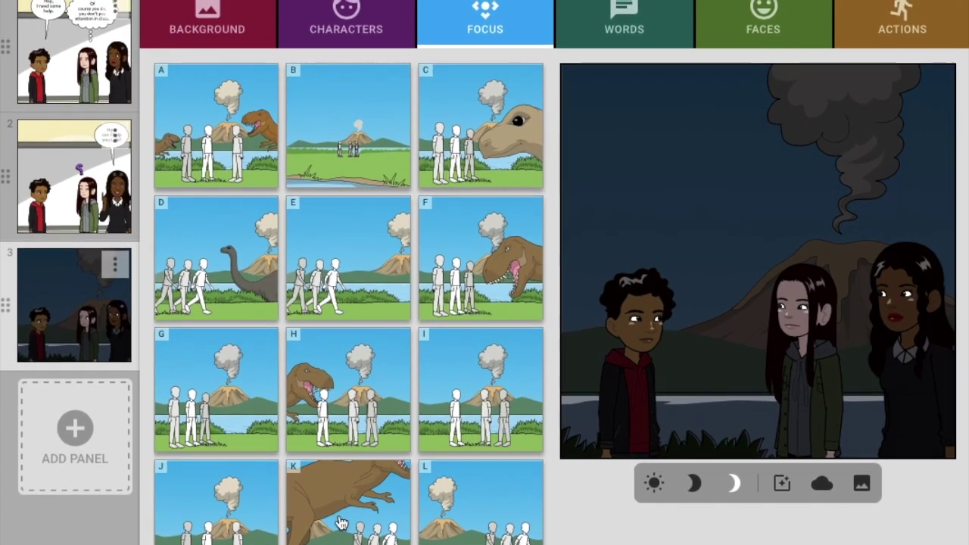
# Reframe panel 3 with framing K so a huge T. rex looms, back in daylight
pyautogui.click(341, 521)
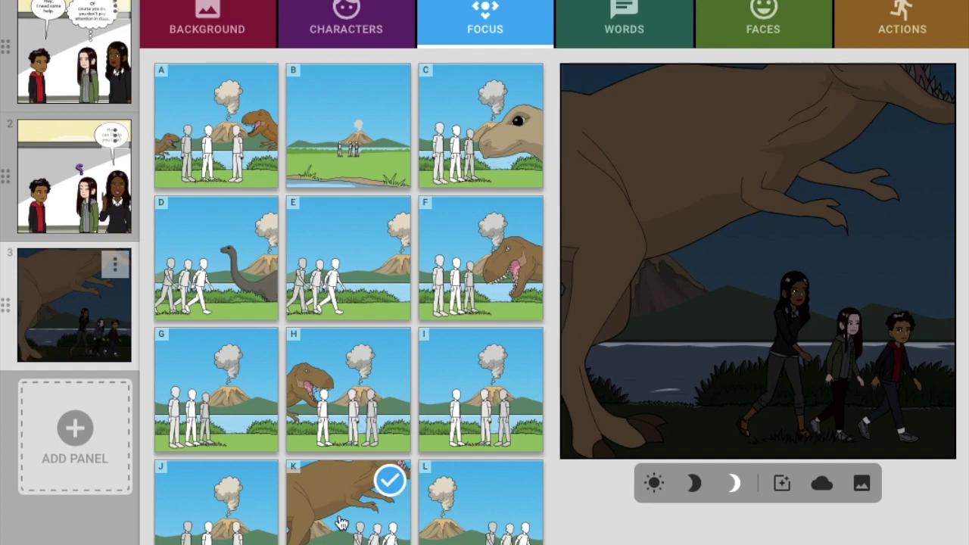
pyautogui.click(662, 483)
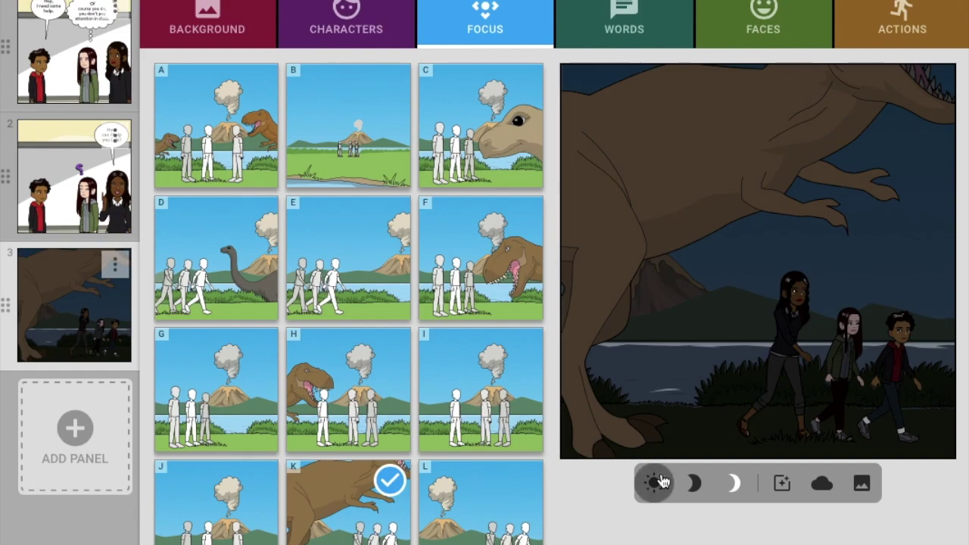
pyautogui.click(915, 30)
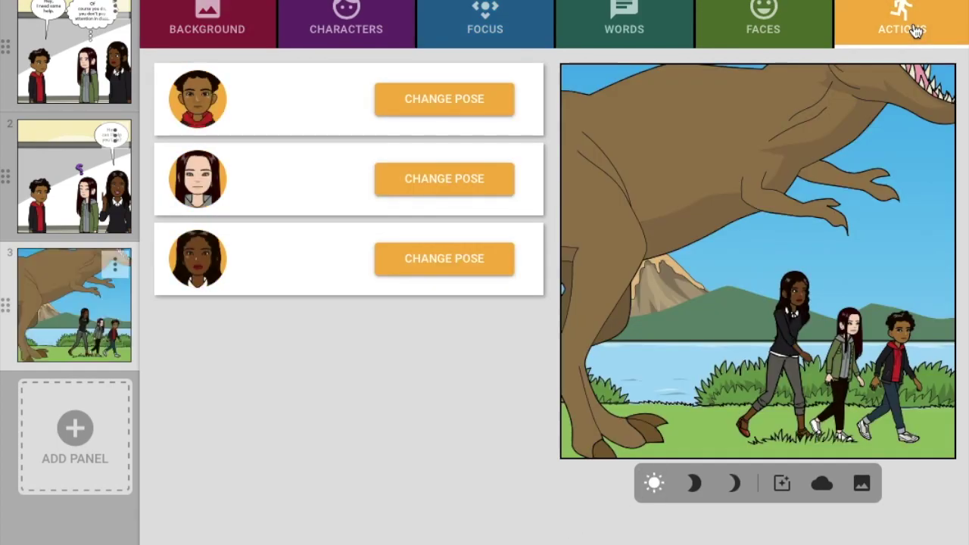
# Give panel 3's middle girl a running pose with arms stretched toward the boy
pyautogui.click(444, 182)
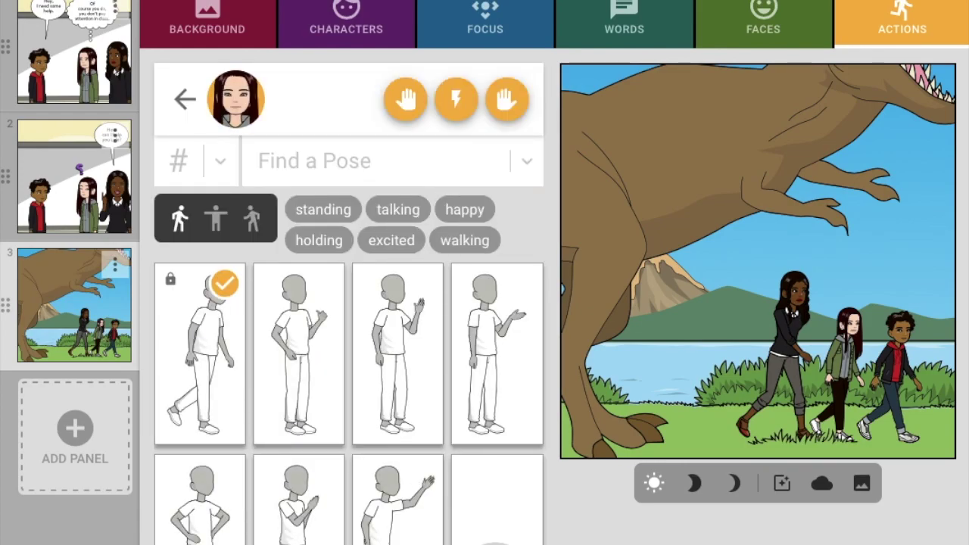
pyautogui.click(489, 503)
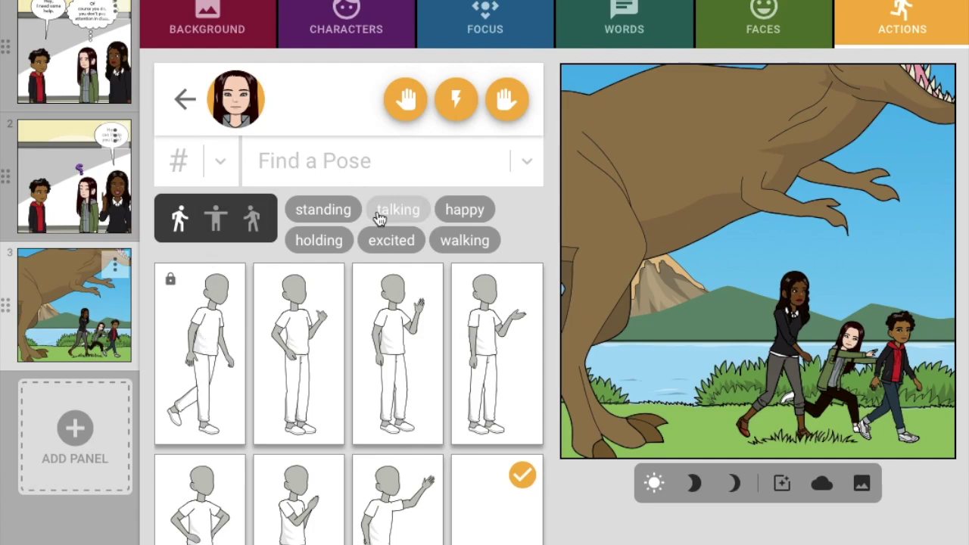
pyautogui.click(185, 97)
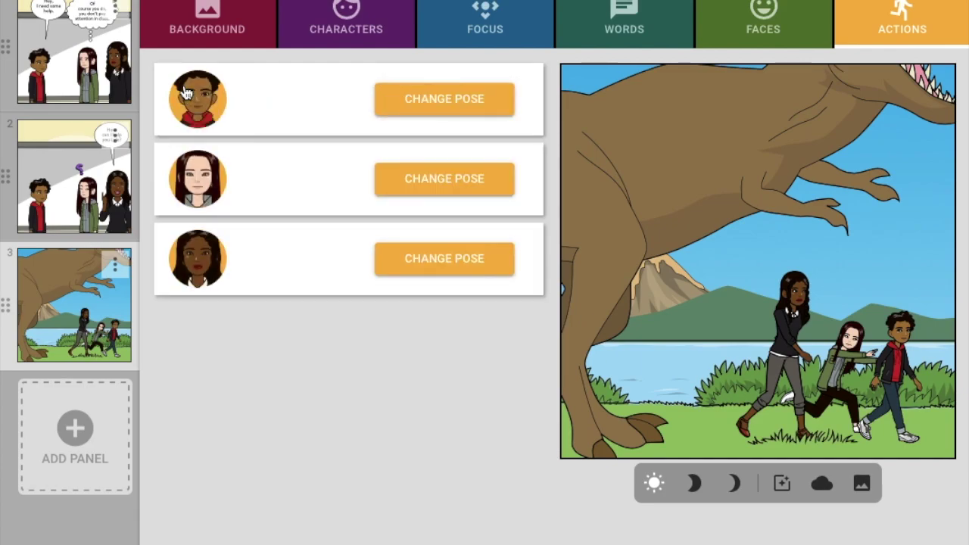